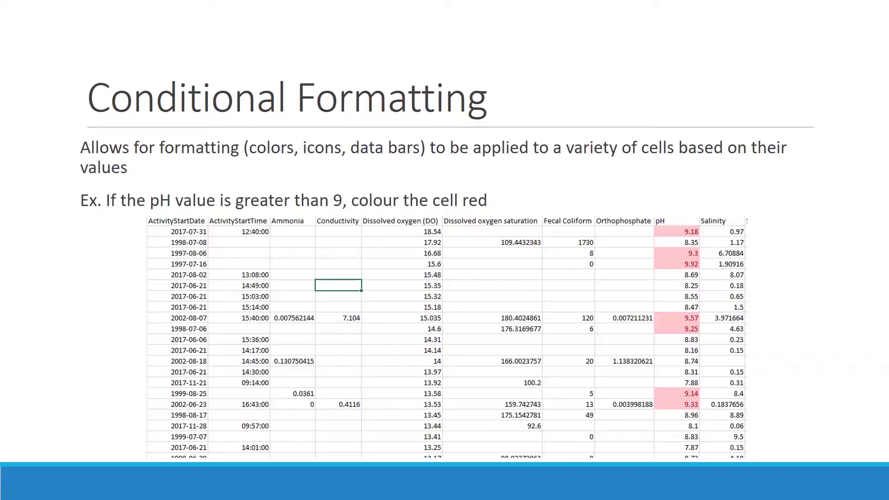
Switch to the Wide Dataset workbook in Excel and highlight pH column values greater than 9 with Light Red Fill with Dark Red Text.
key("alt+Tab")
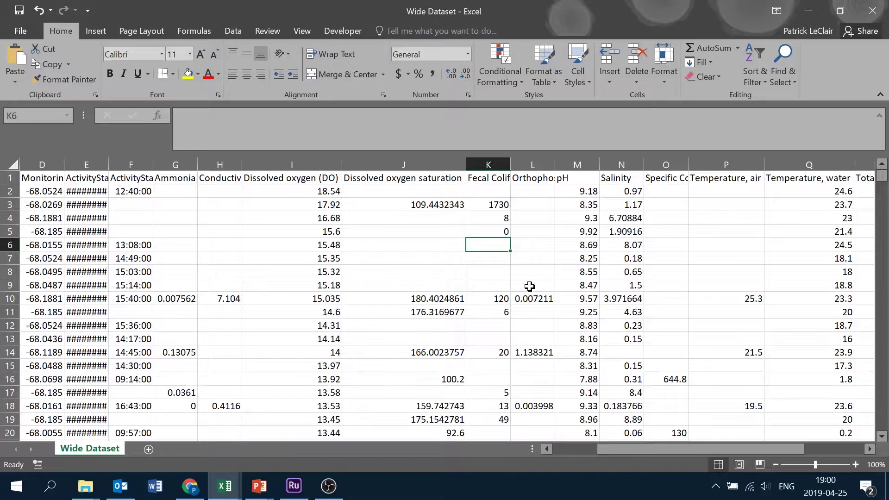
left_click(587, 166)
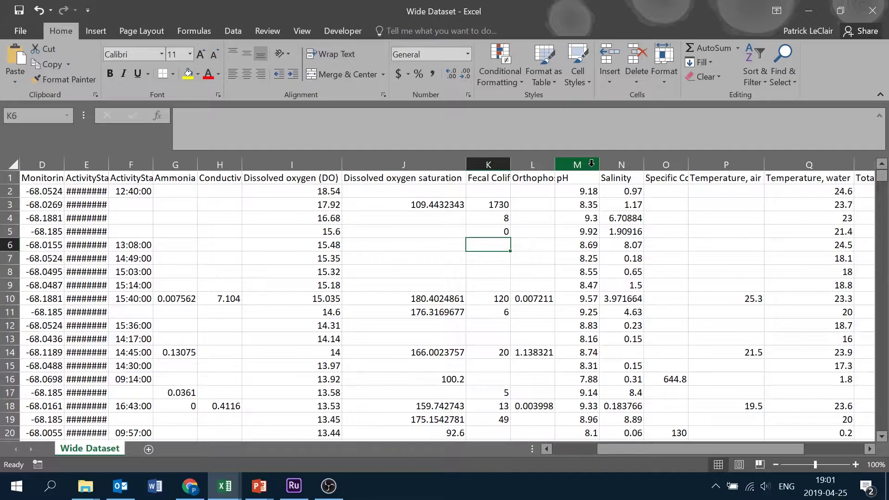
left_click(591, 163)
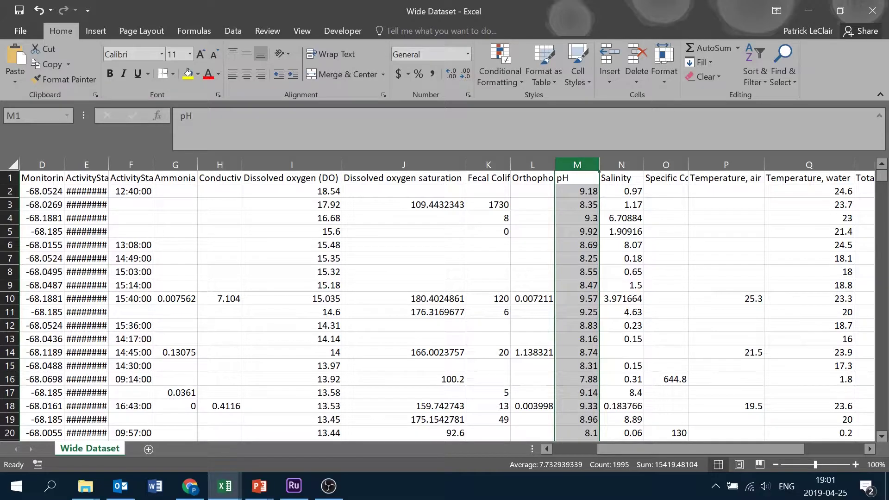
left_click(504, 83)
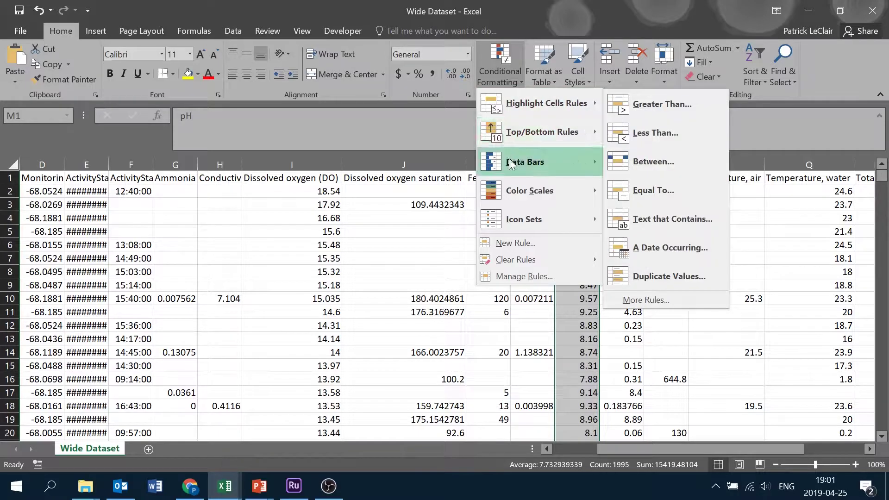
mouse_move(514, 218)
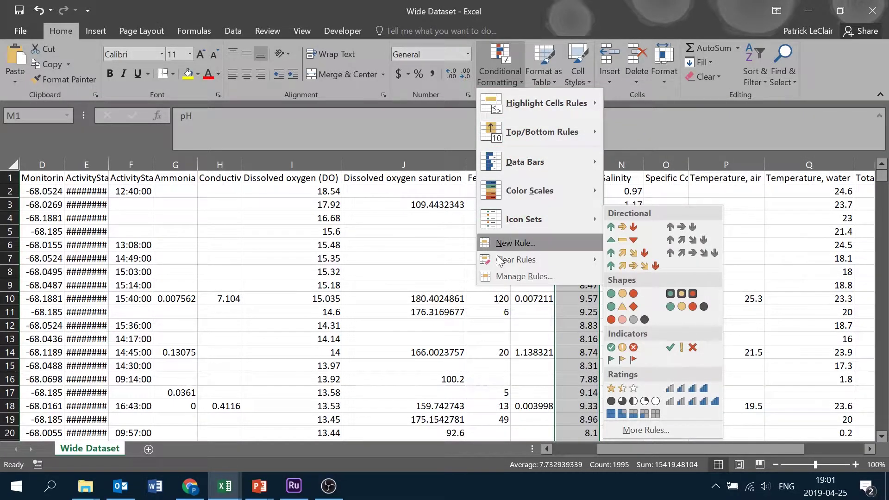
mouse_move(508, 261)
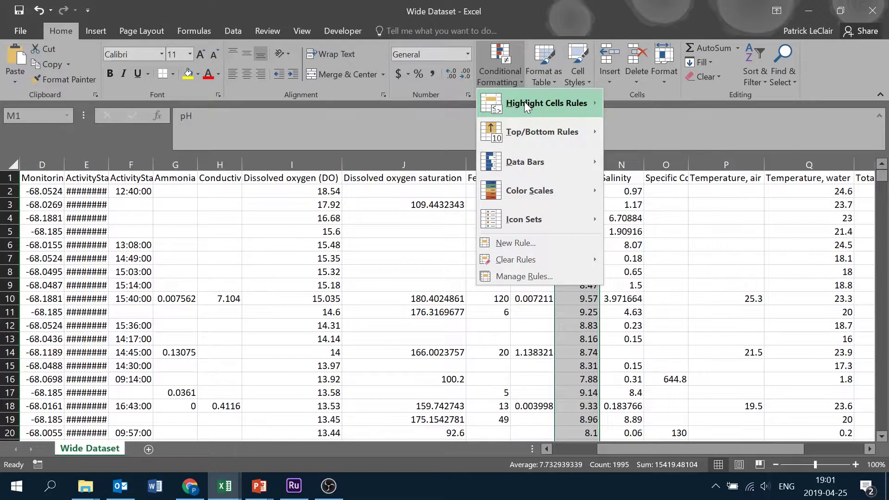
mouse_move(524, 106)
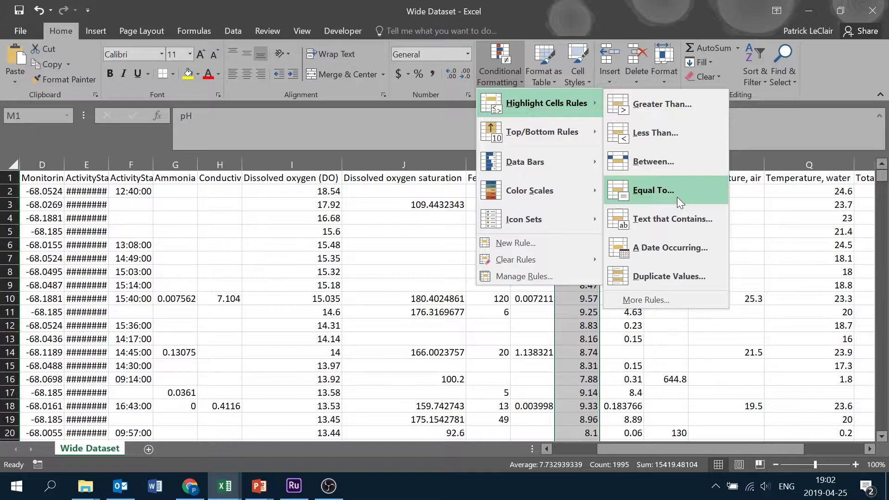
left_click(677, 104)
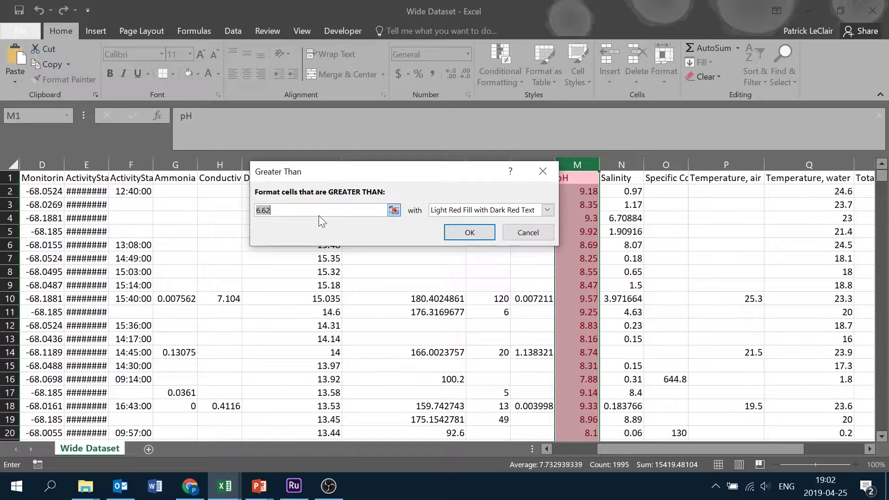
type("9")
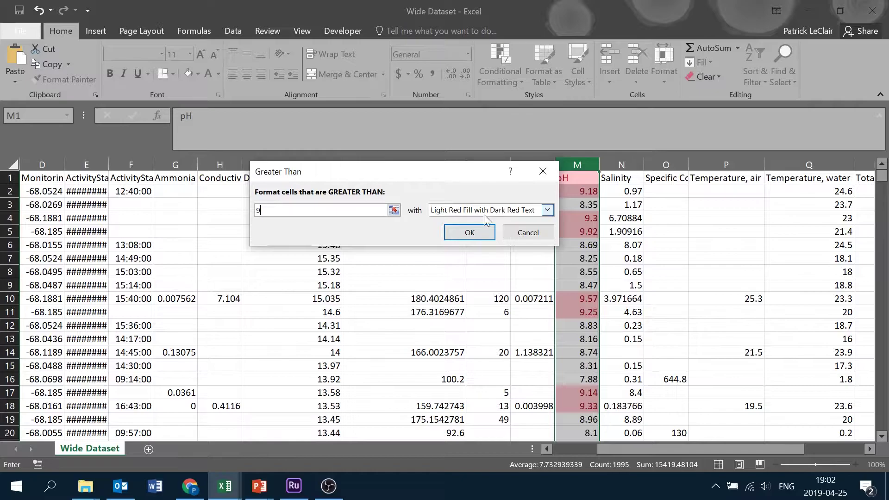
left_click(489, 231)
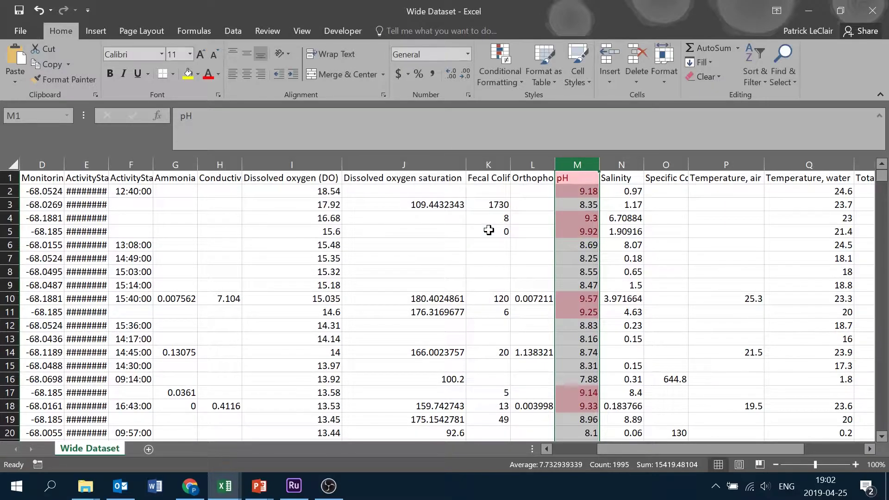
left_click(580, 205)
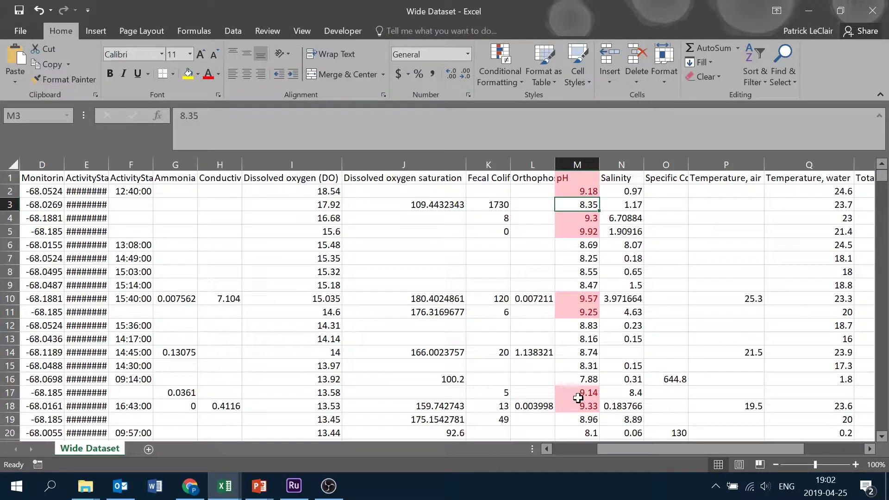
Clear the conditional formatting rule from the pH header cell M1 only.
left_click(582, 179)
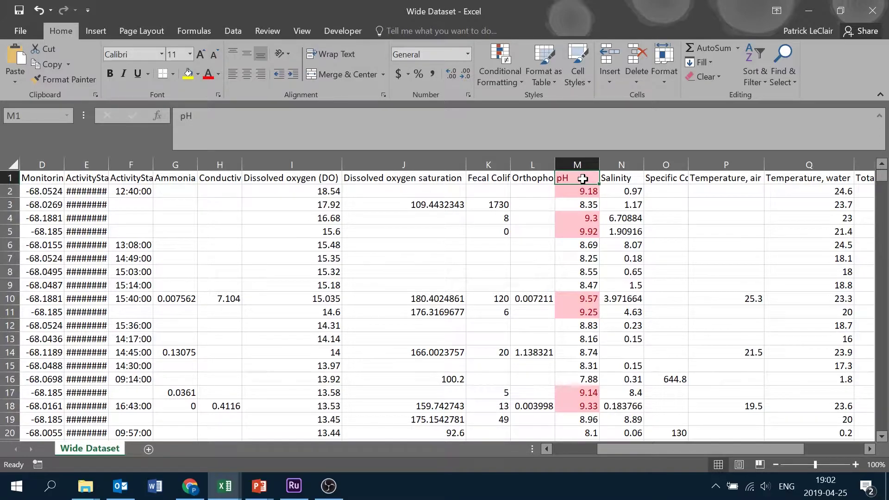
left_click(502, 85)
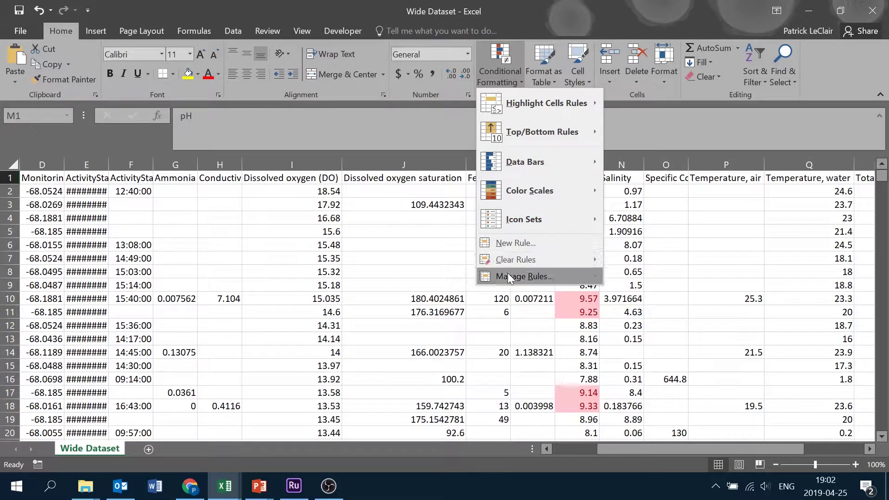
mouse_move(519, 262)
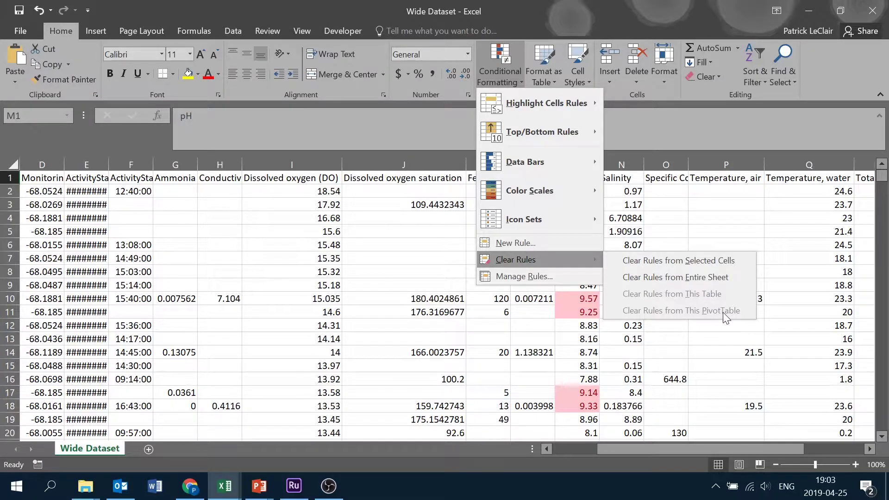
left_click(682, 260)
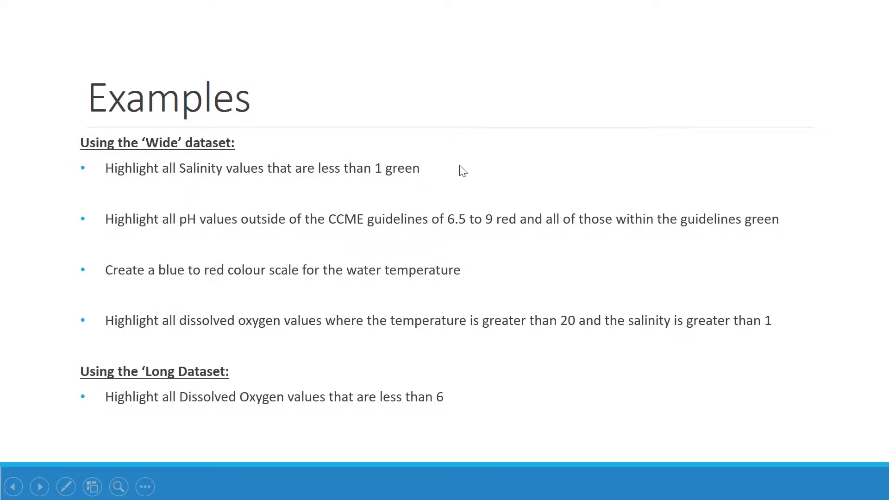
Switch back to the Excel workbook and highlight Salinity column values less than 1 with Green Fill with Dark Green Text.
key("alt+Tab")
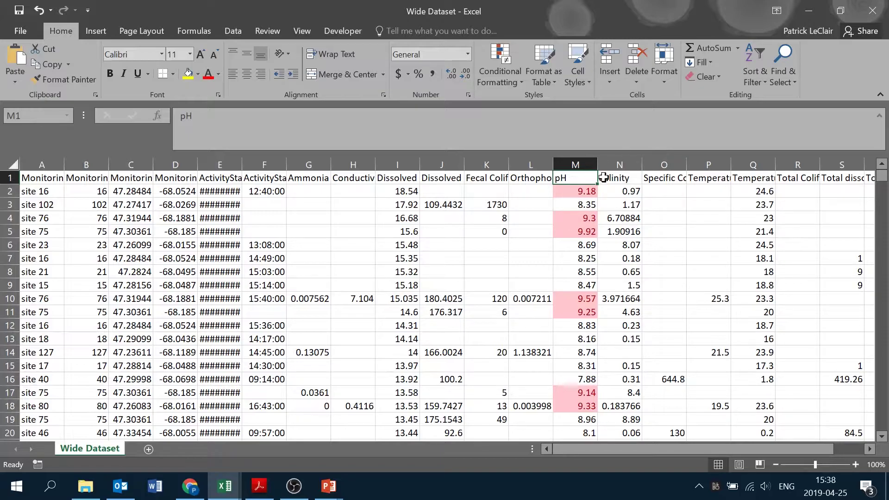
left_click(624, 199)
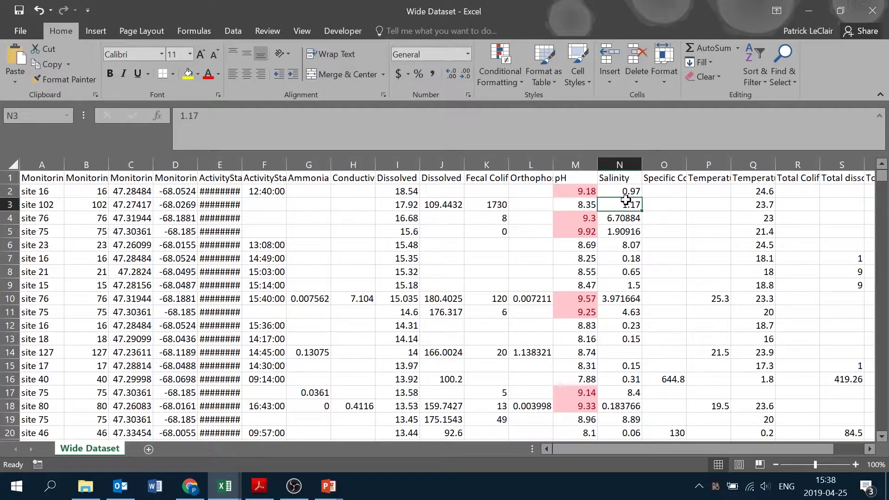
left_click(648, 207)
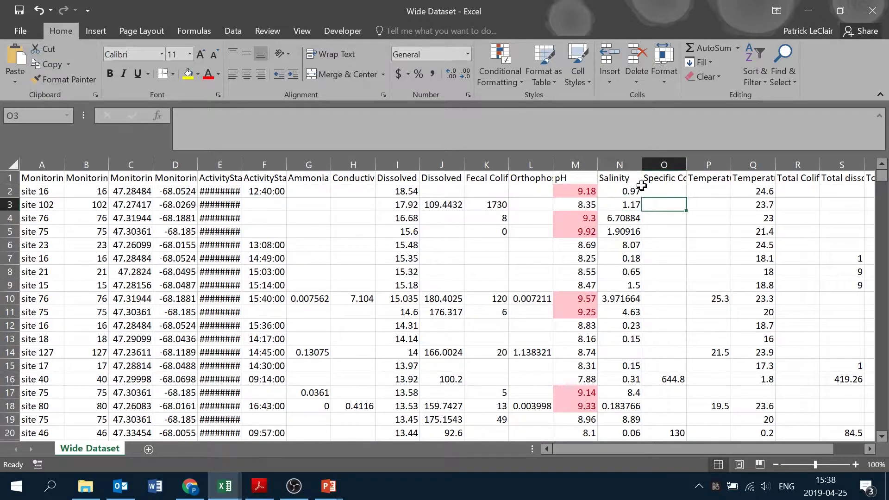
left_click(631, 156)
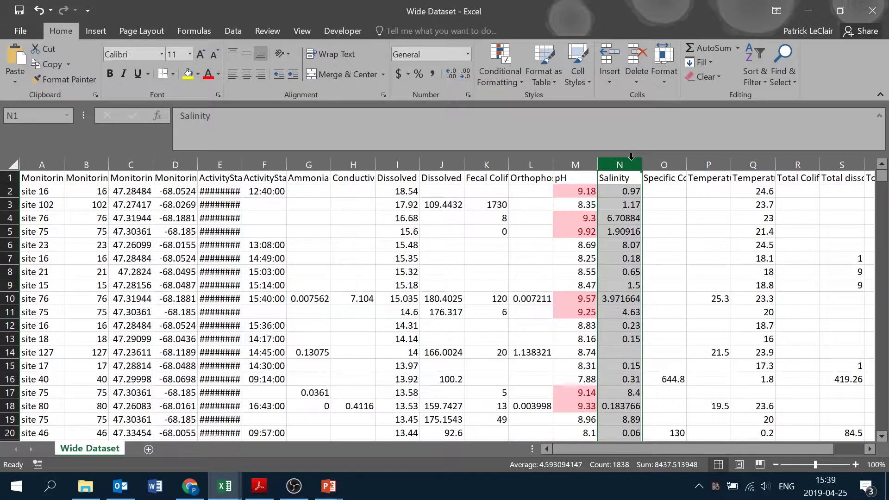
left_click(502, 73)
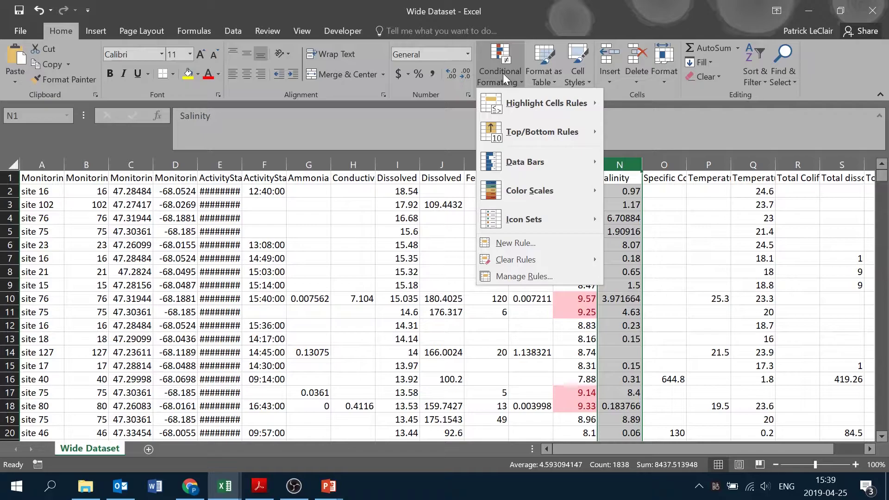
mouse_move(536, 99)
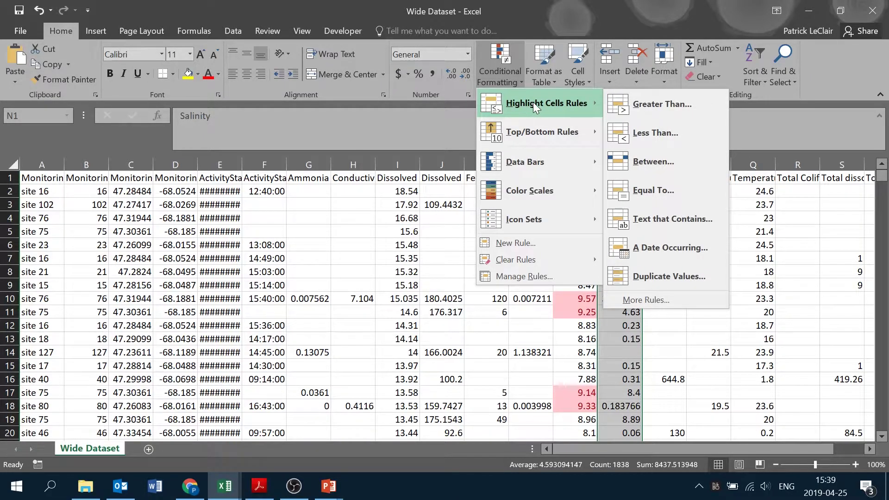
left_click(679, 130)
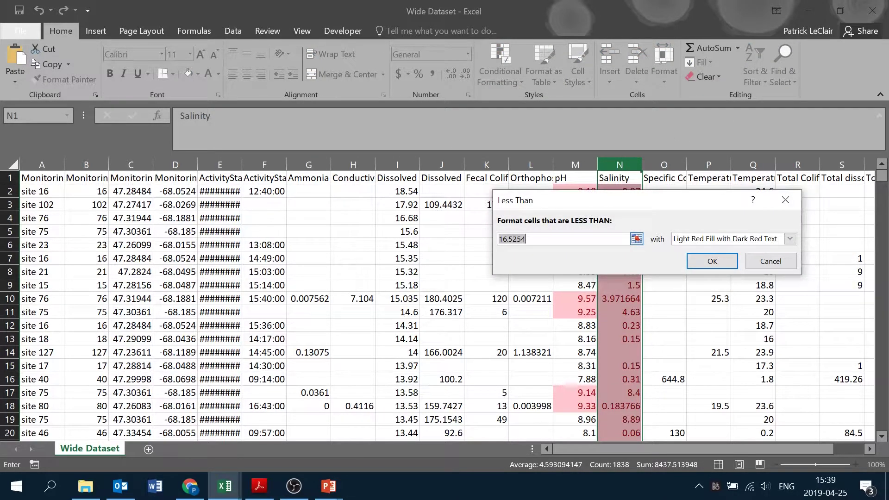
type("1")
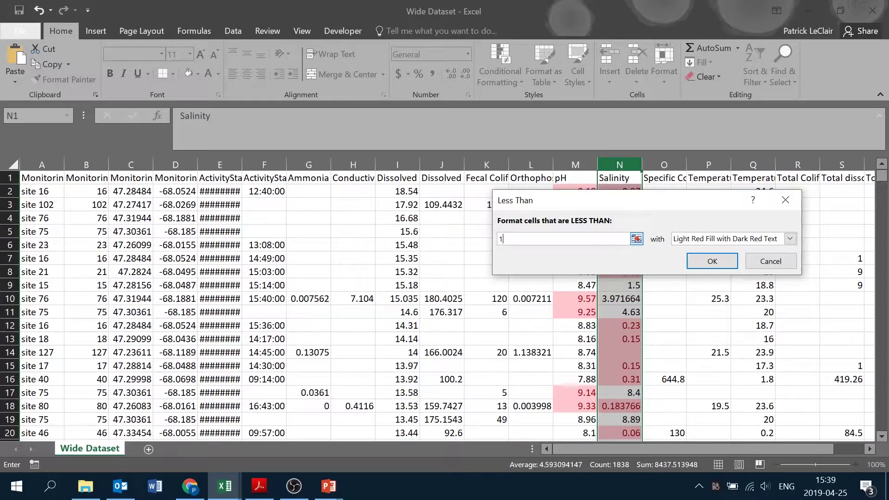
left_click(692, 240)
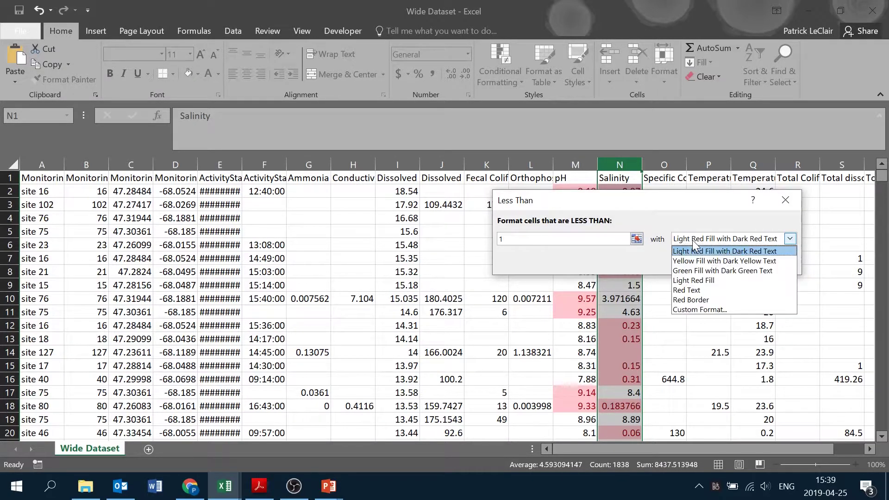
left_click(703, 271)
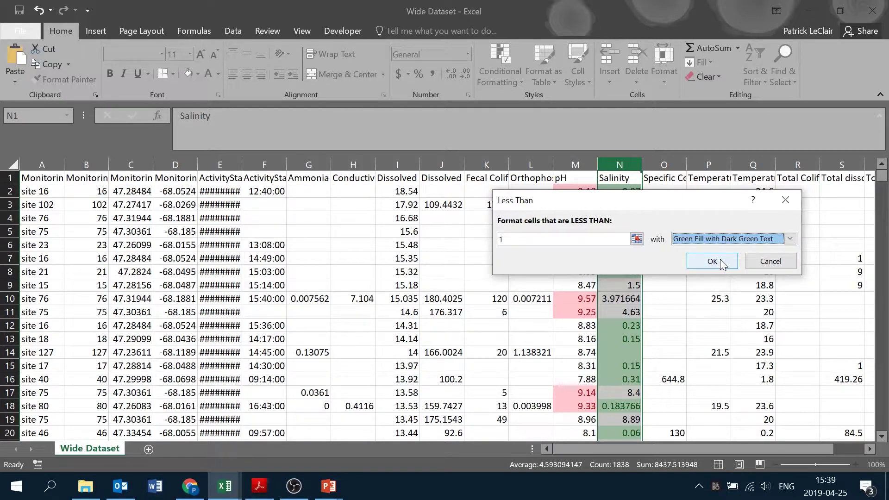
left_click(720, 259)
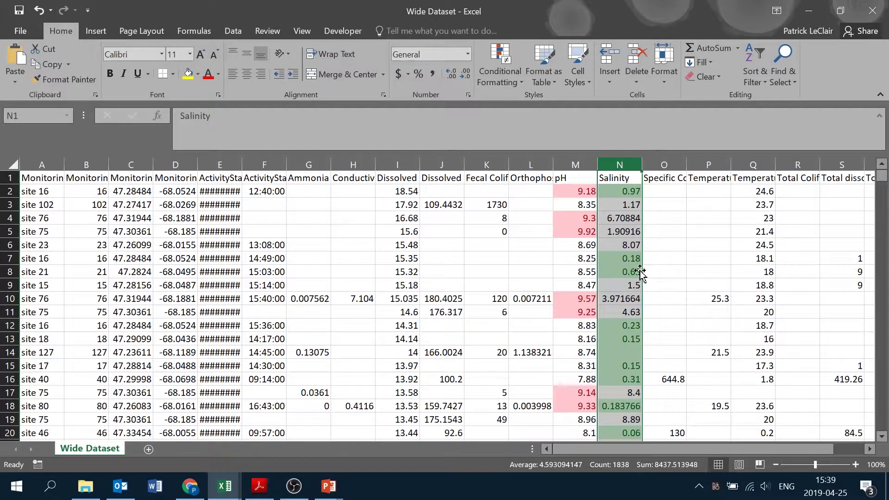
left_click(622, 258)
left_click(657, 271)
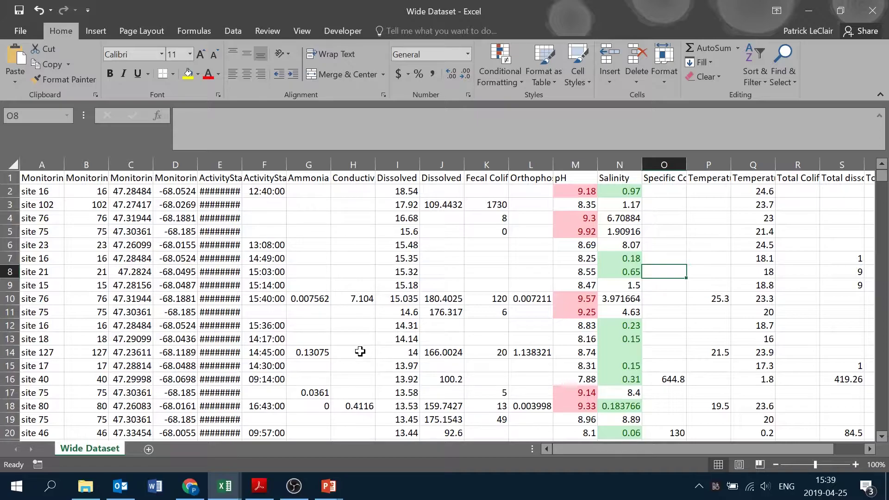
Check the next example on the PowerPoint slide, return to Excel and clear all conditional formatting rules from the entire sheet.
key("alt+Tab")
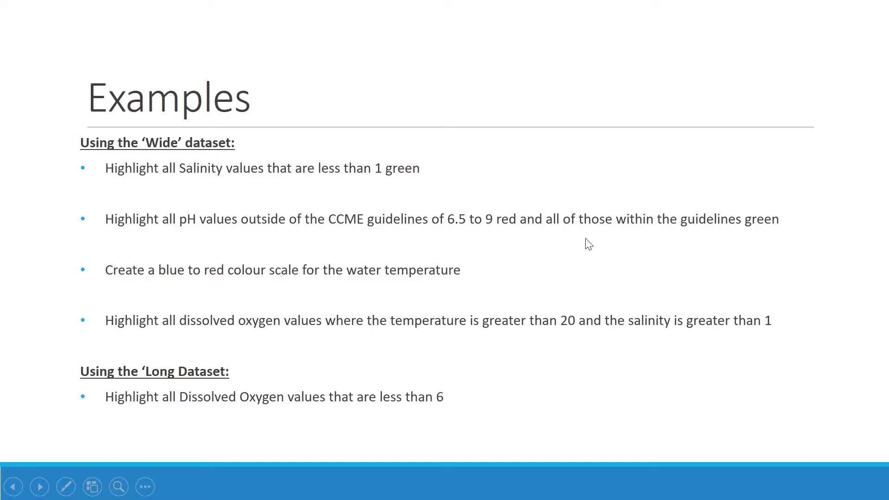
key("alt+Tab")
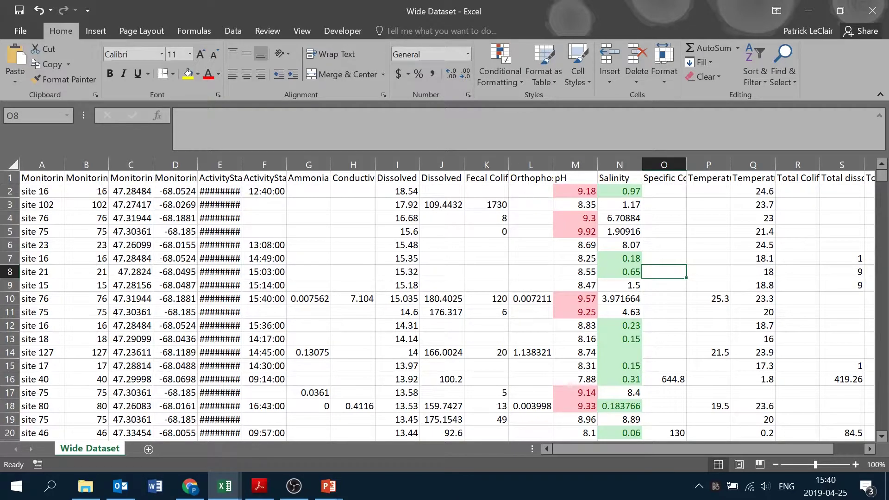
left_click(520, 71)
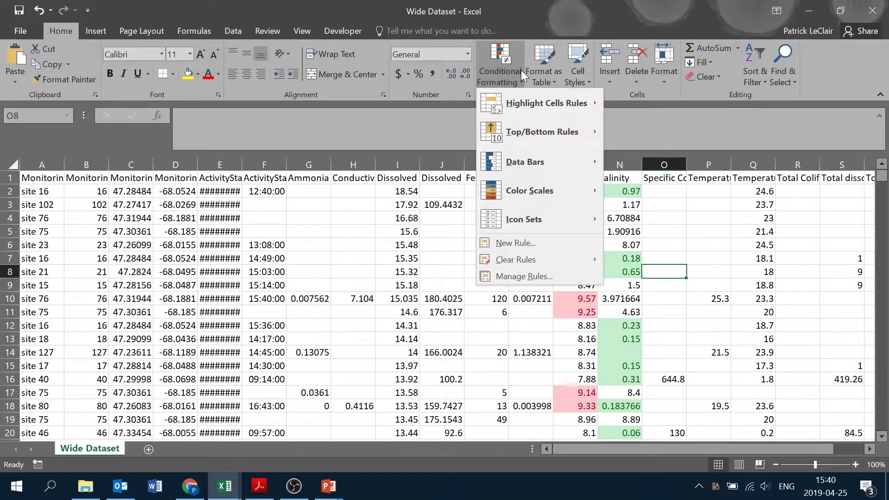
mouse_move(521, 258)
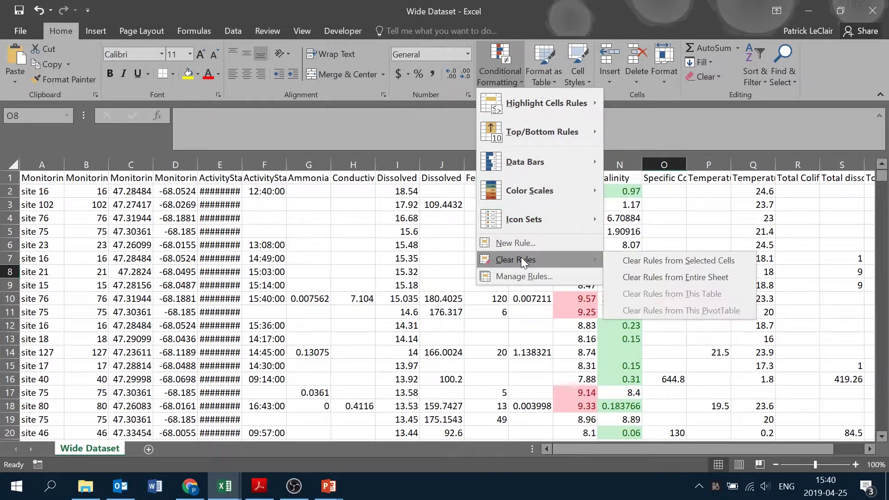
left_click(657, 276)
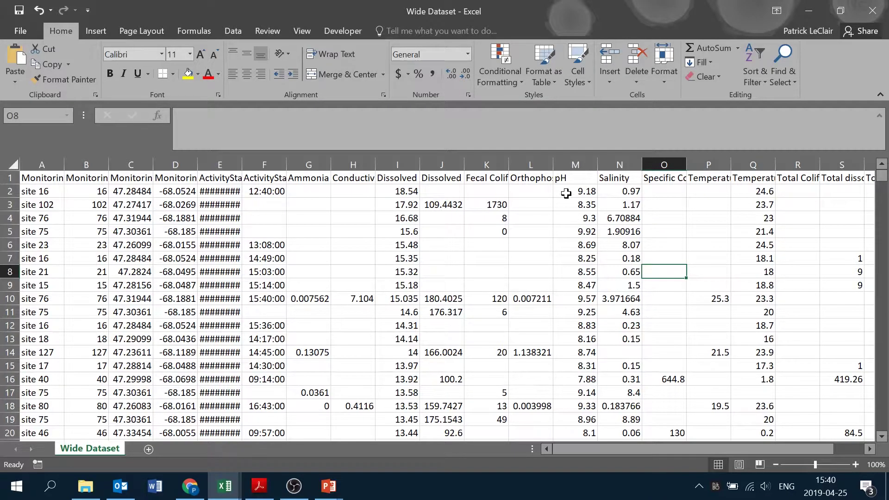
Highlight pH column values between 6.5 and 9 with Green Fill with Dark Green Text.
left_click(578, 161)
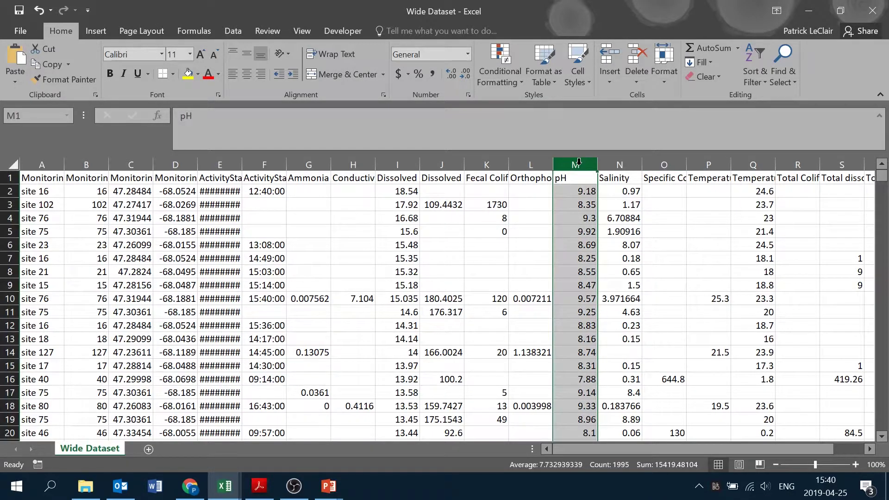
left_click(512, 68)
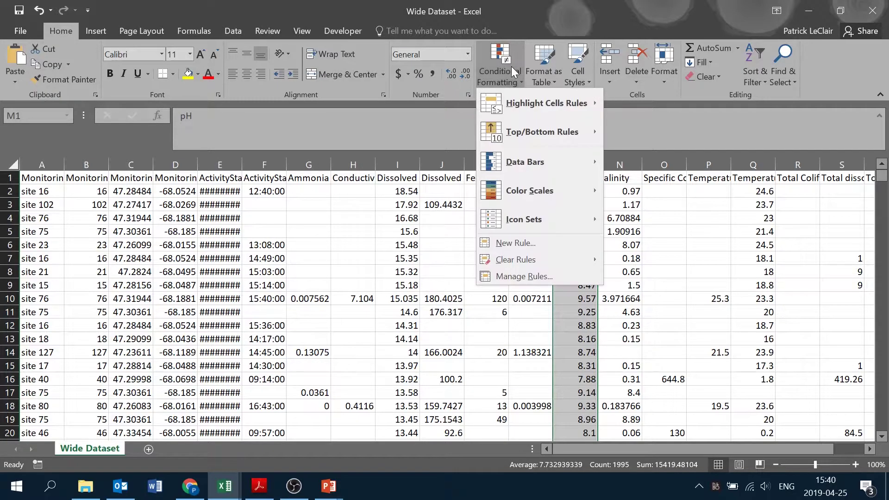
mouse_move(524, 105)
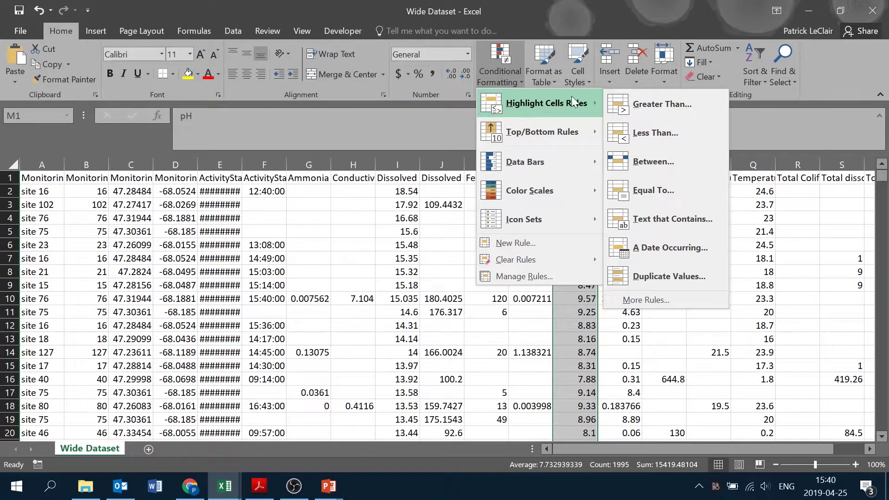
left_click(654, 161)
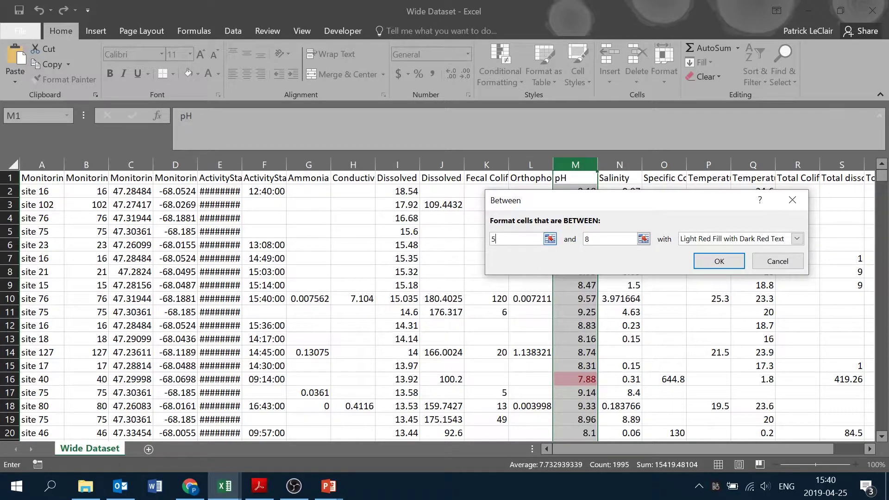
key("BackSpace")
type("6.5")
key("BackSpace")
type("9")
left_click(796, 238)
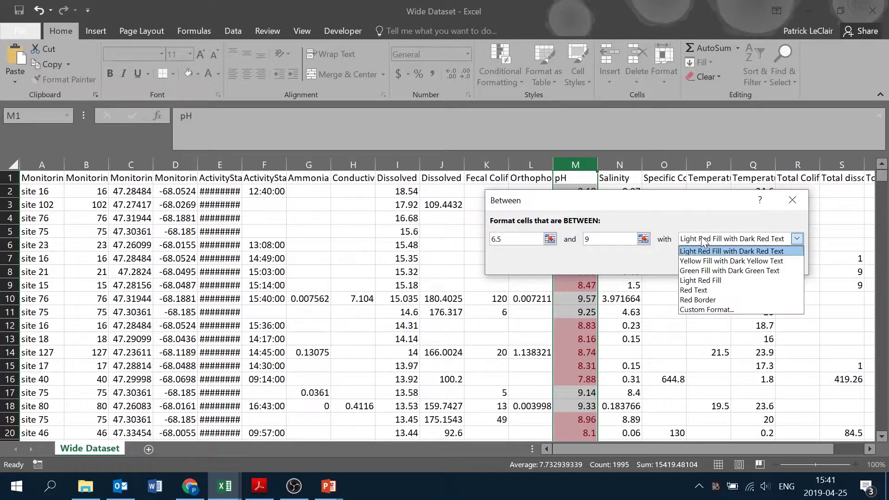
left_click(715, 270)
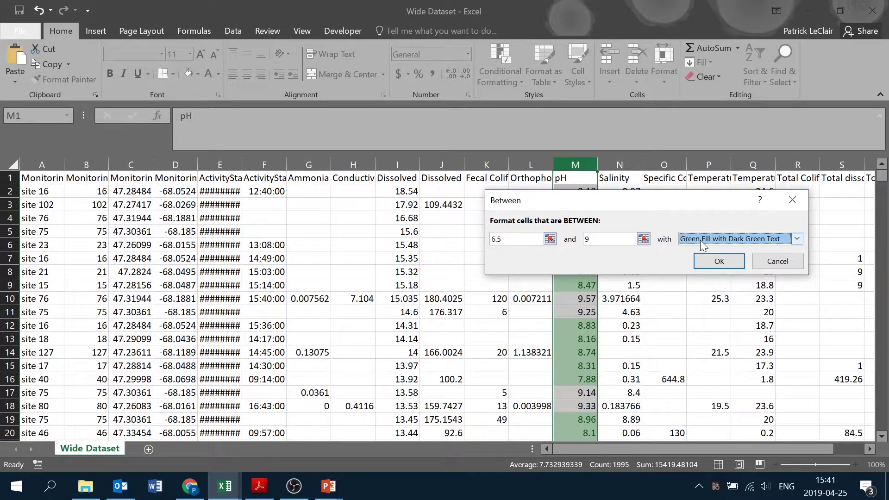
left_click(718, 262)
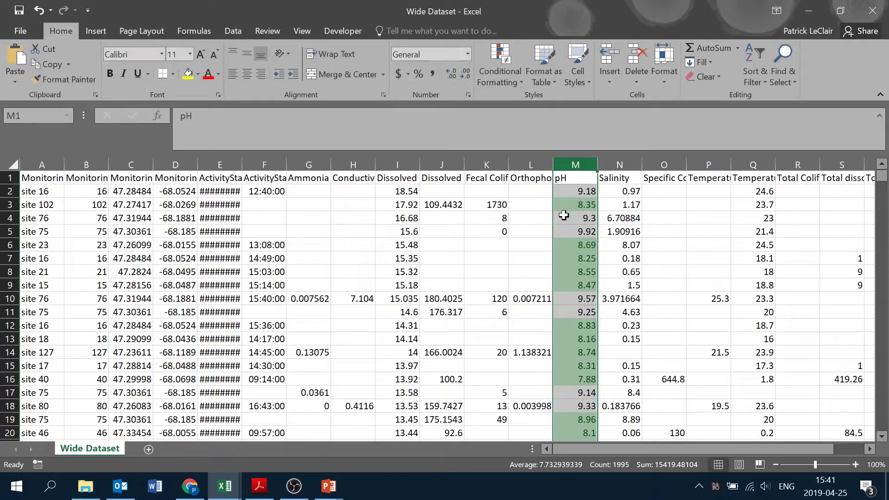
left_click(584, 218)
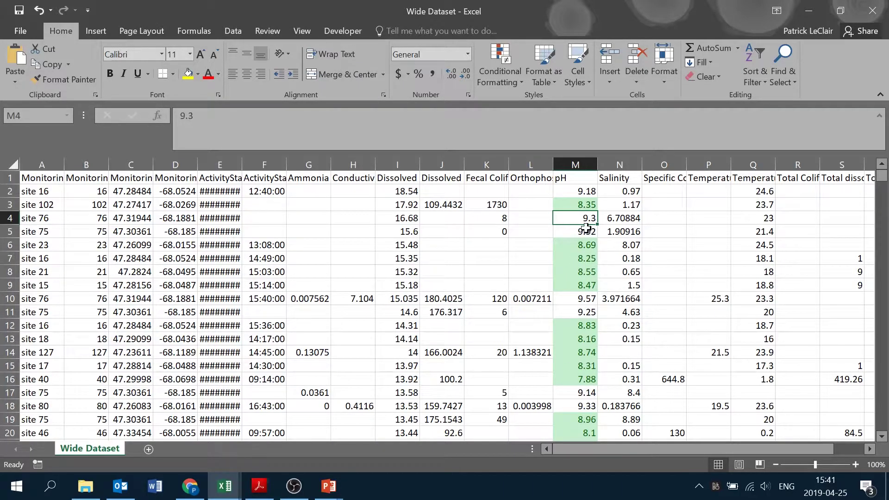
Define a new custom rule on the pH column for cell values not between 6.5 and 9, and open its fill formatting.
left_click(507, 86)
left_click(662, 194)
left_click(575, 165)
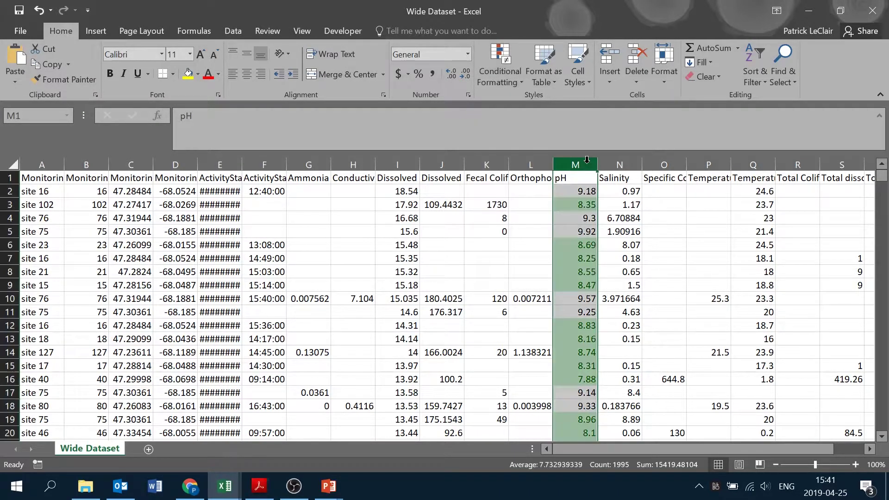
left_click(499, 60)
mouse_move(533, 100)
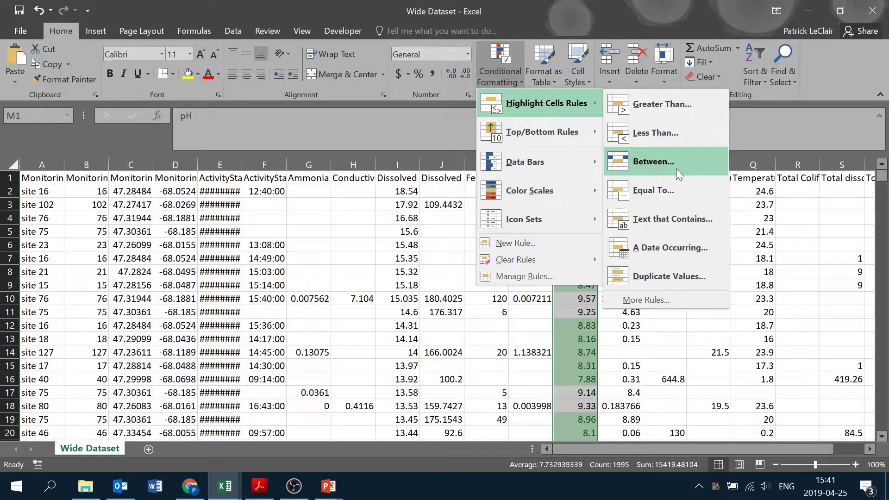
left_click(655, 300)
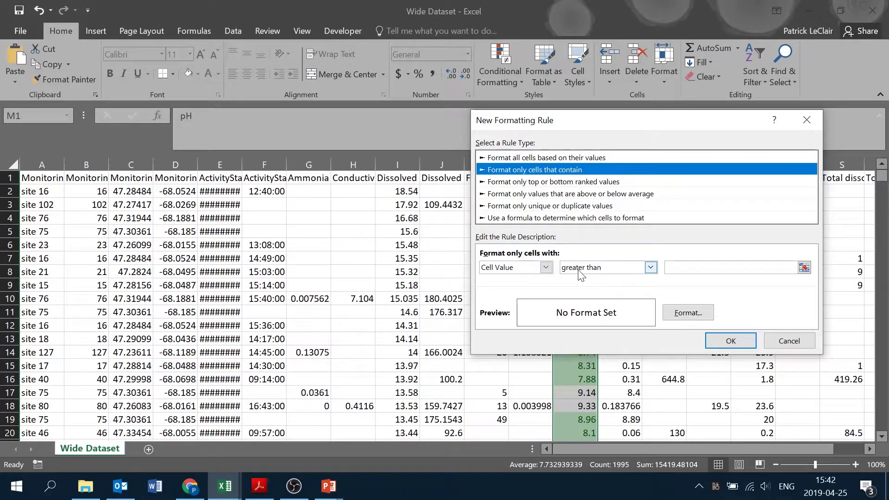
left_click(655, 268)
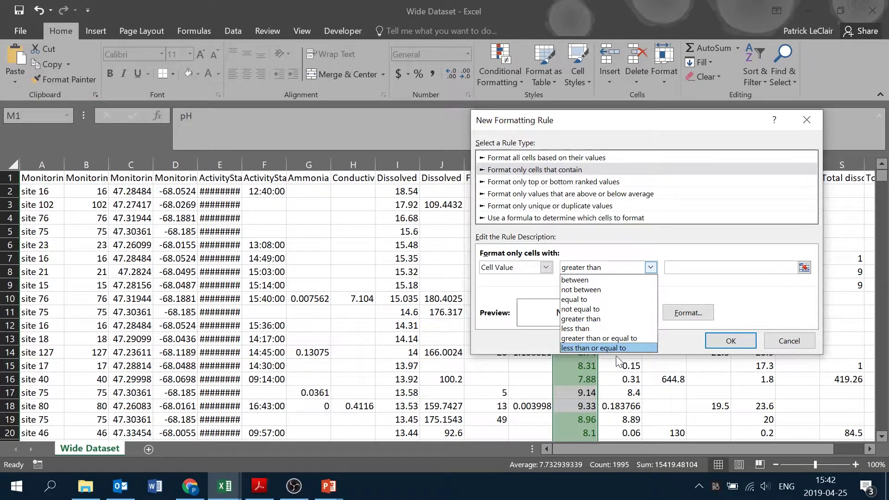
left_click(599, 289)
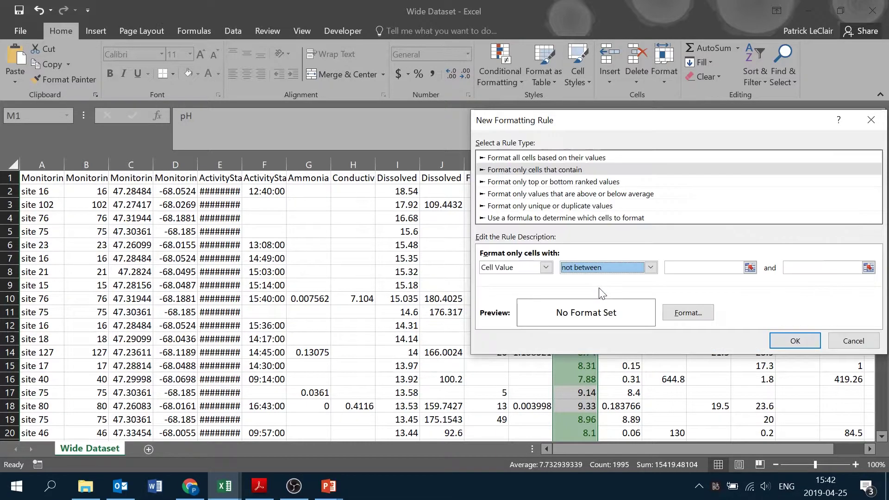
left_click(703, 267)
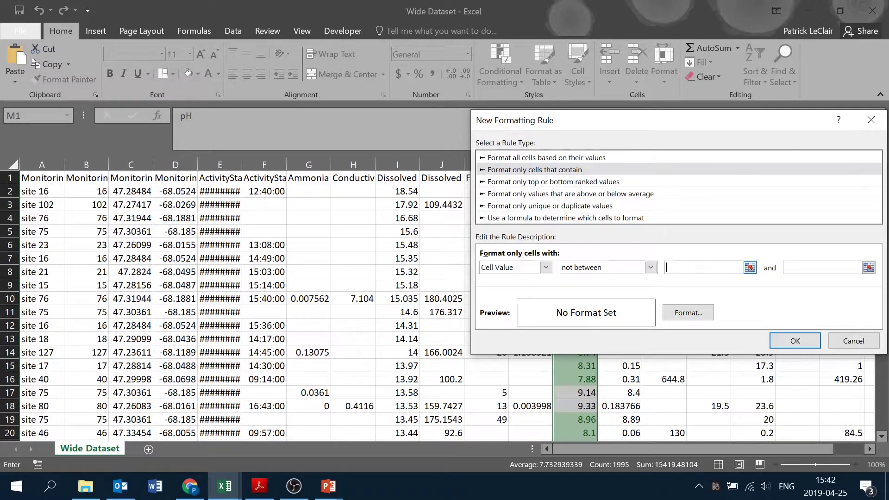
type("6.5")
left_click(822, 268)
type("9")
left_click(691, 317)
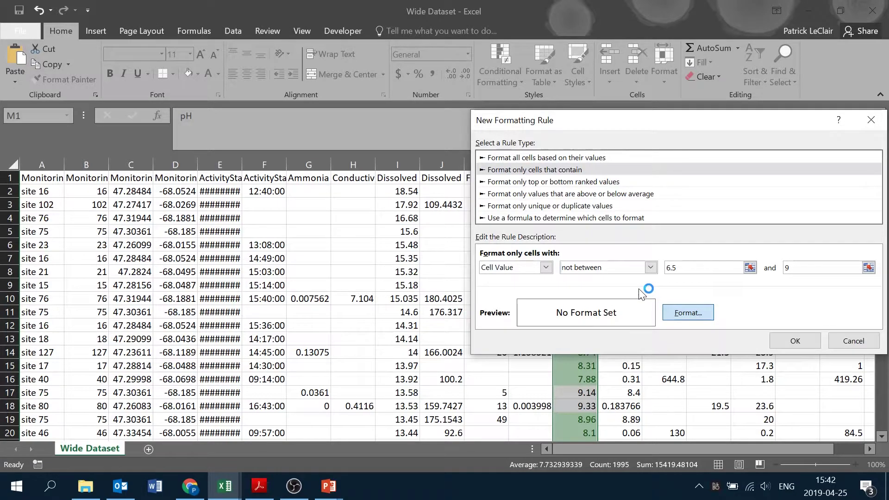
left_click(618, 62)
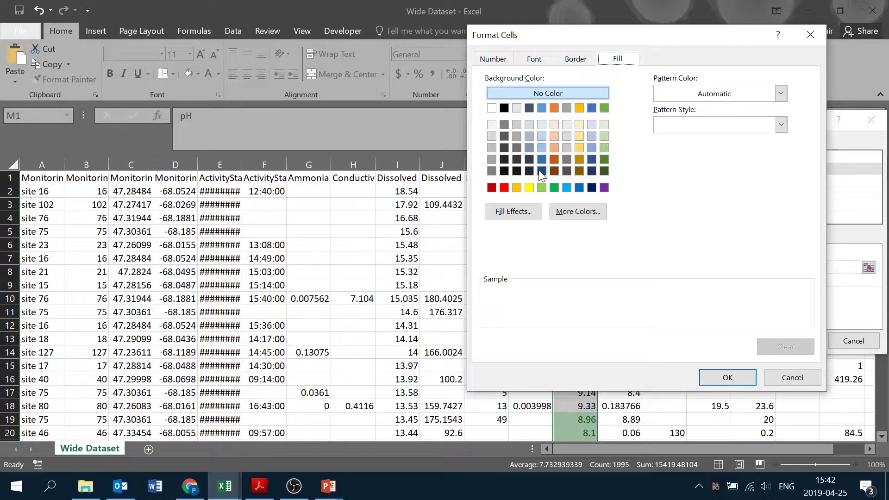
left_click(568, 212)
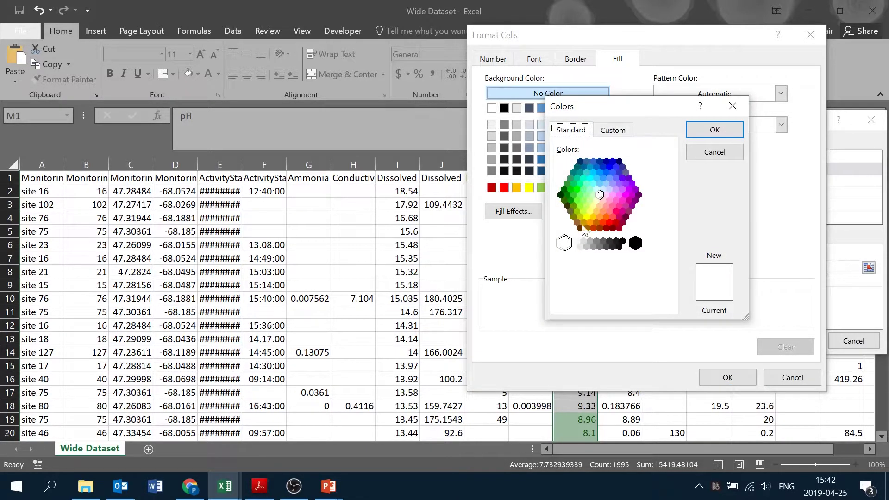
left_click(598, 217)
left_click(604, 216)
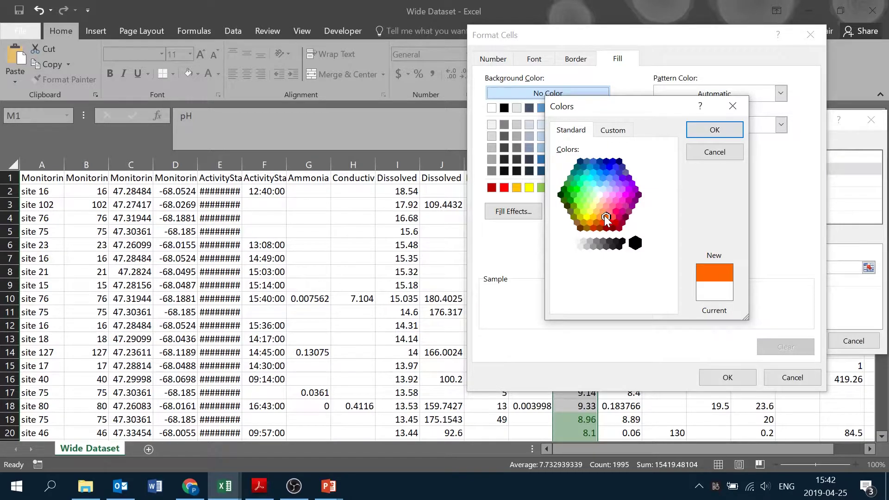
key("Return")
left_click(604, 216)
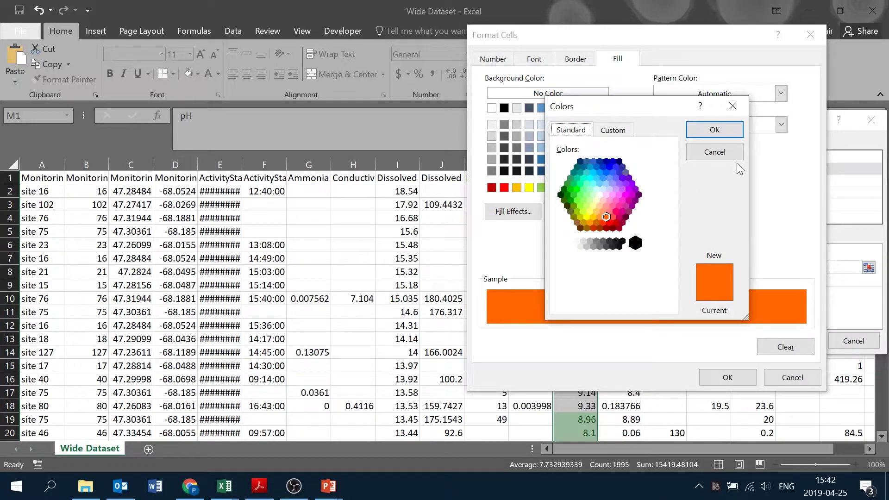
left_click(737, 108)
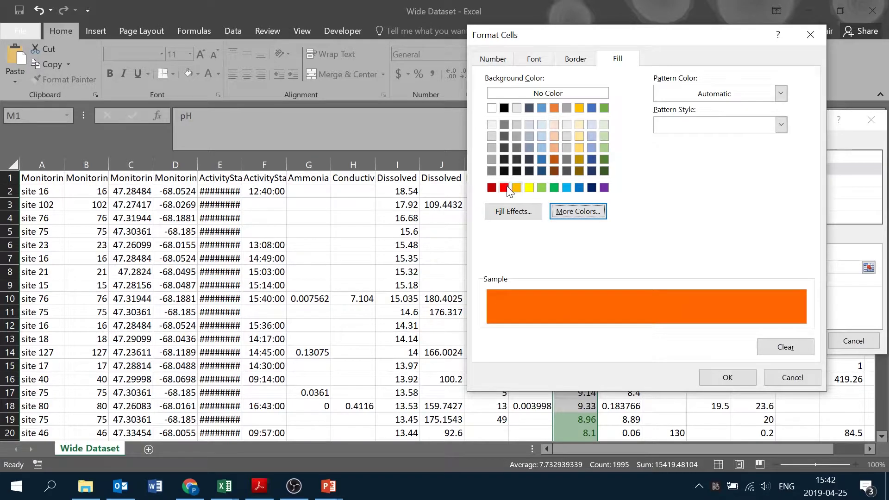
Set the not-between rule's background fill to the standard dark red and apply the rule to the pH column.
left_click(492, 188)
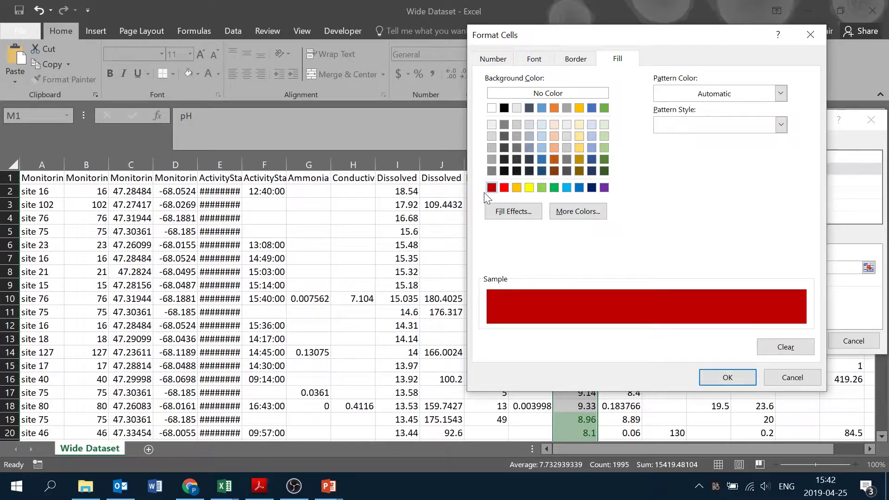
left_click(707, 375)
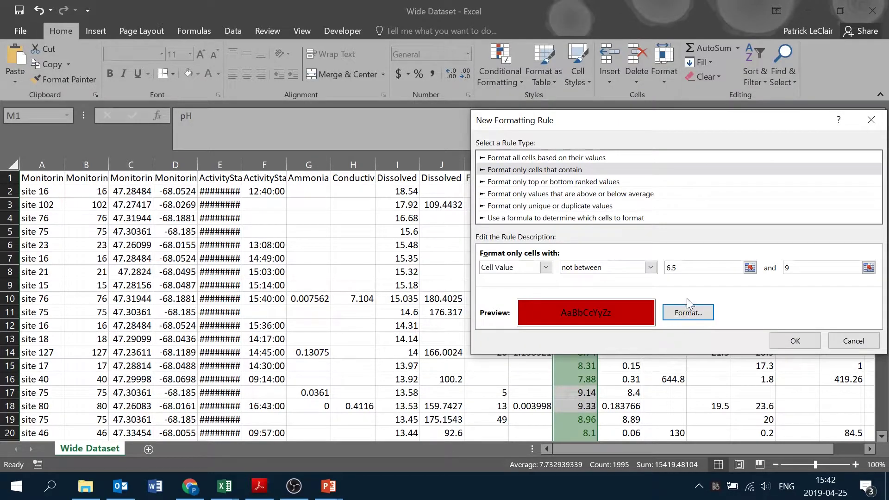
left_click(794, 340)
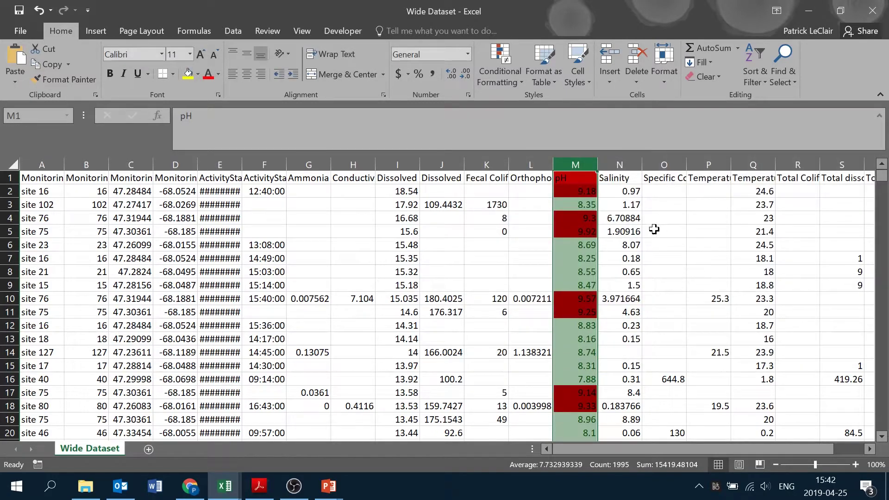
left_click(610, 205)
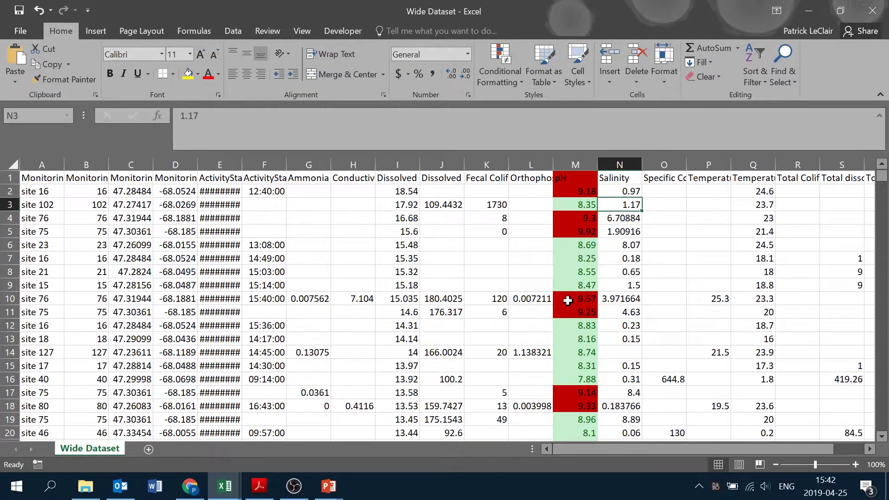
Clear the conditional formatting rules from only the selected pH header cell M1.
left_click(578, 178)
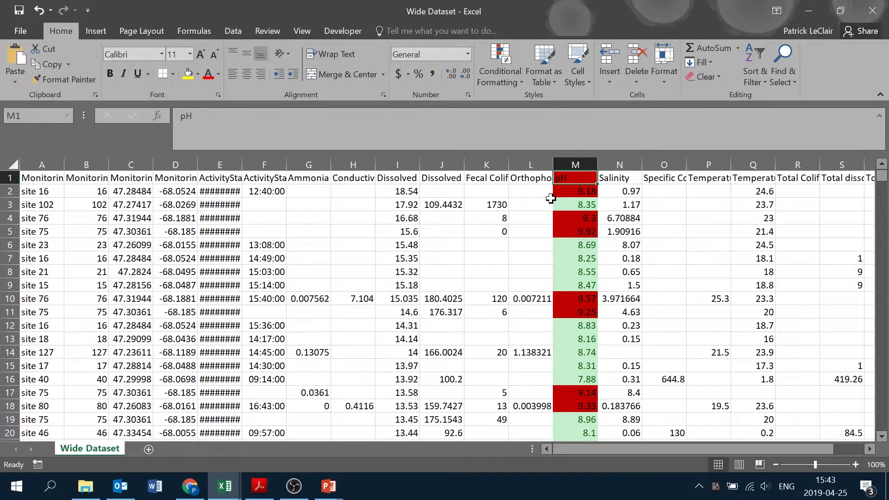
left_click(515, 75)
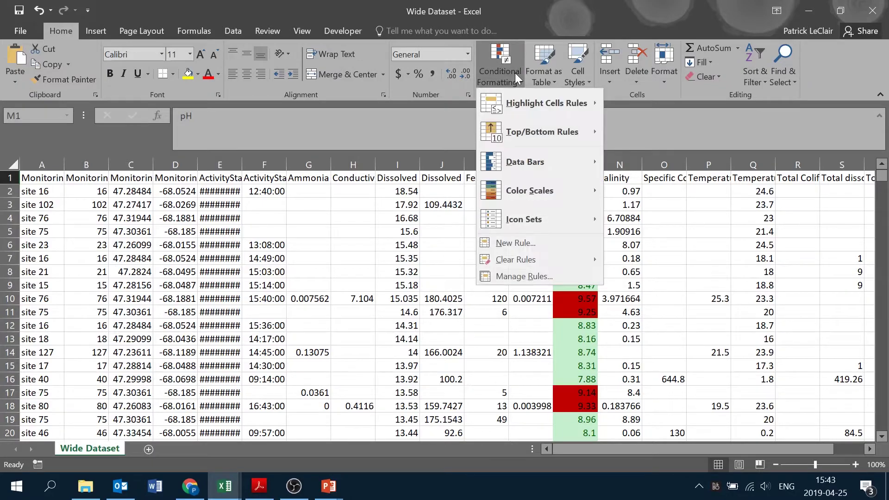
mouse_move(548, 258)
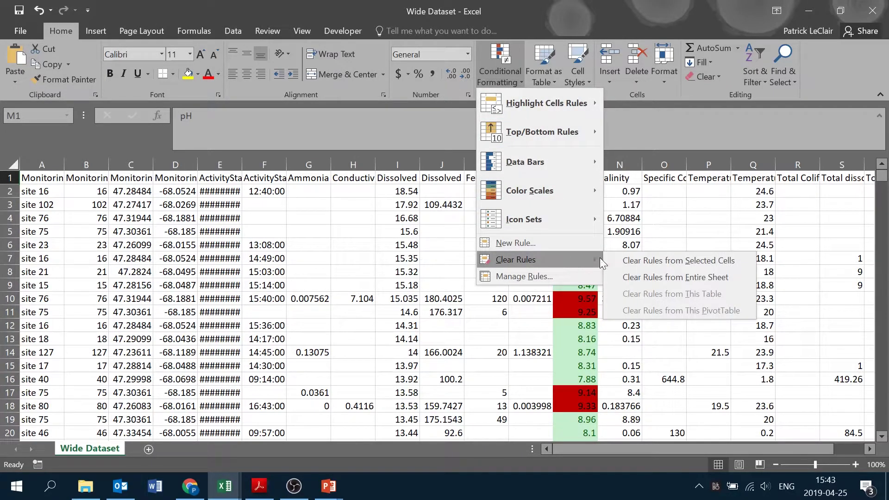
left_click(666, 262)
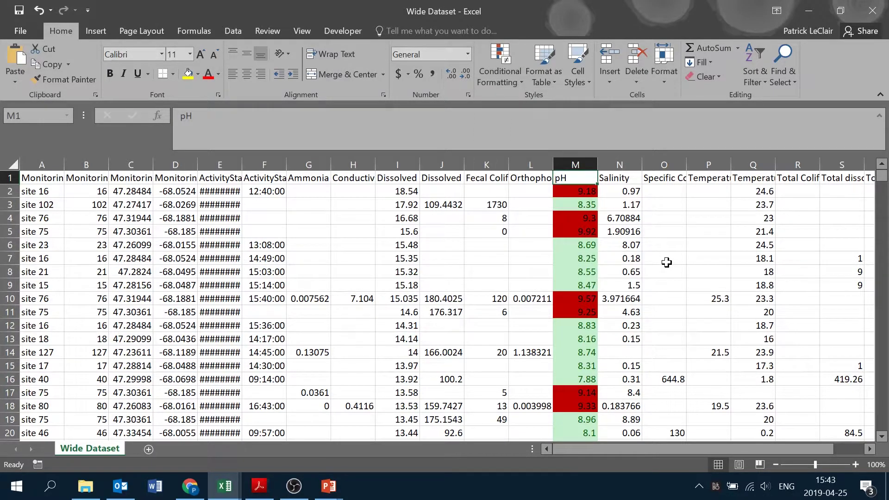
left_click(651, 215)
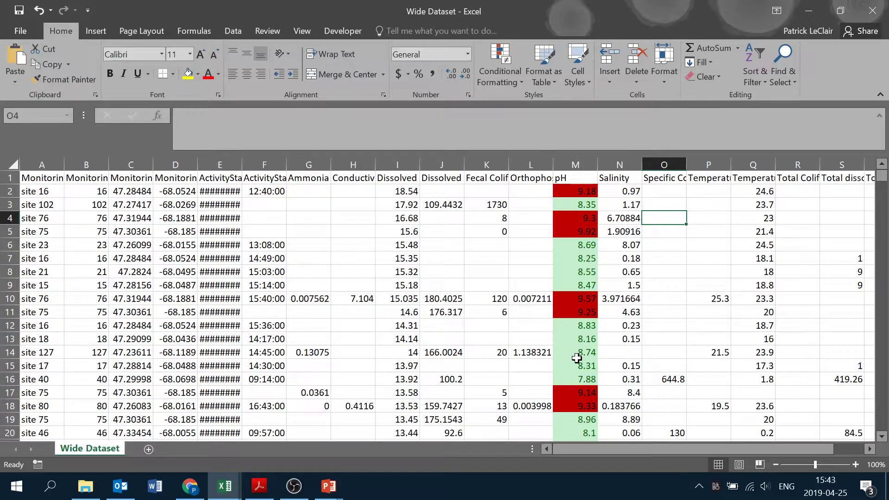
Review the red and green highlighting down the rows of the pH column and return to the first rows.
scroll(576, 358, "down", 3)
scroll(576, 357, "up", 3)
scroll(562, 316, "down", 19)
scroll(562, 316, "down", 12)
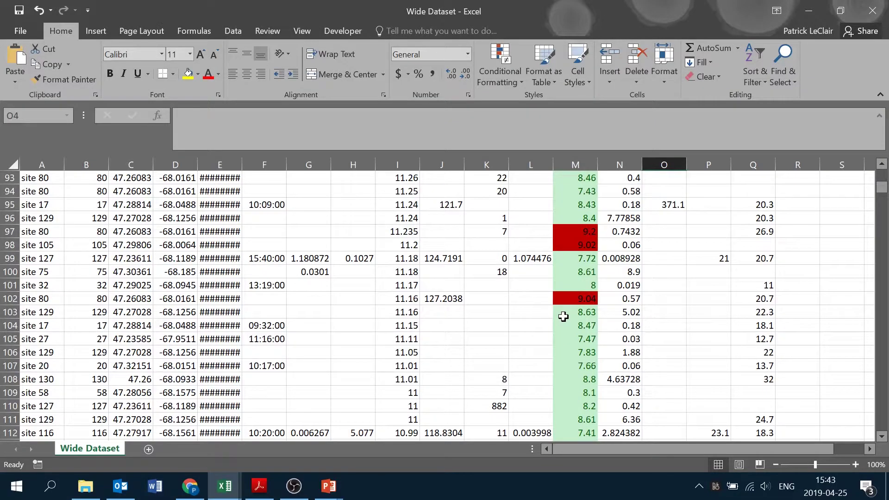
scroll(563, 316, "down", 2)
scroll(562, 316, "up", 20)
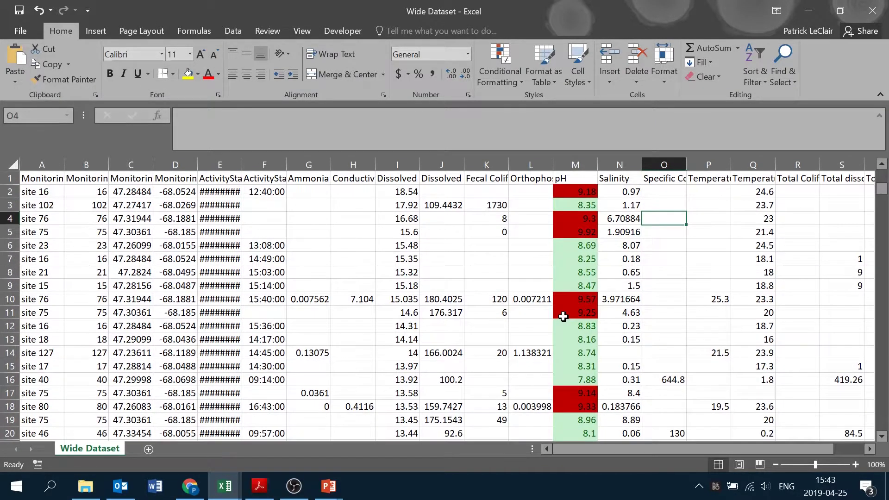
Check the next example on the PowerPoint slide, return to the Excel workbook and auto-fit column P's width to its temperature header.
key("alt+Tab")
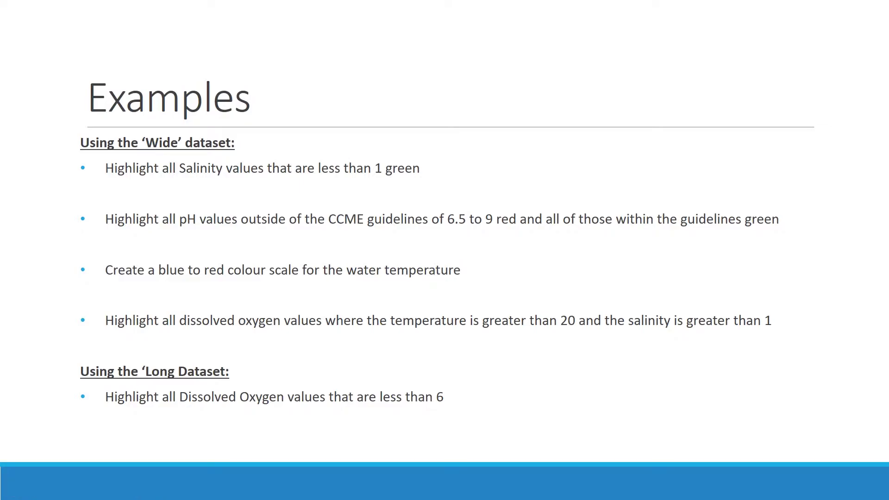
key("alt+Tab")
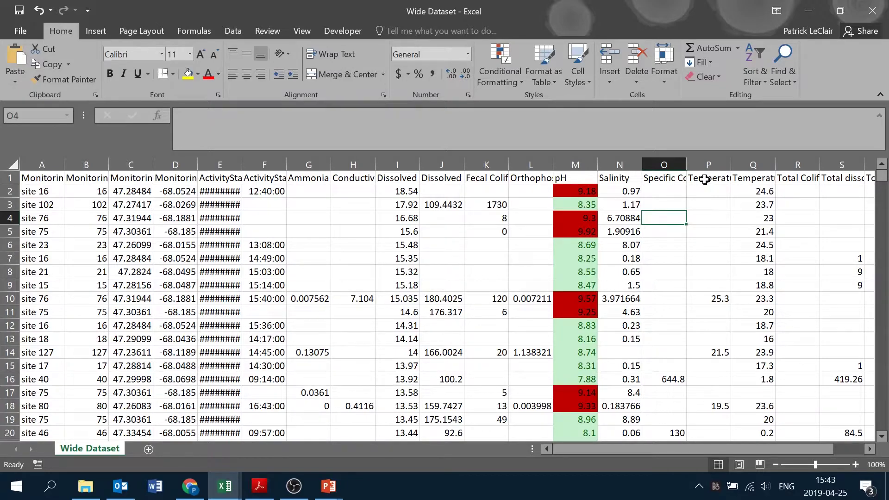
double_click(731, 160)
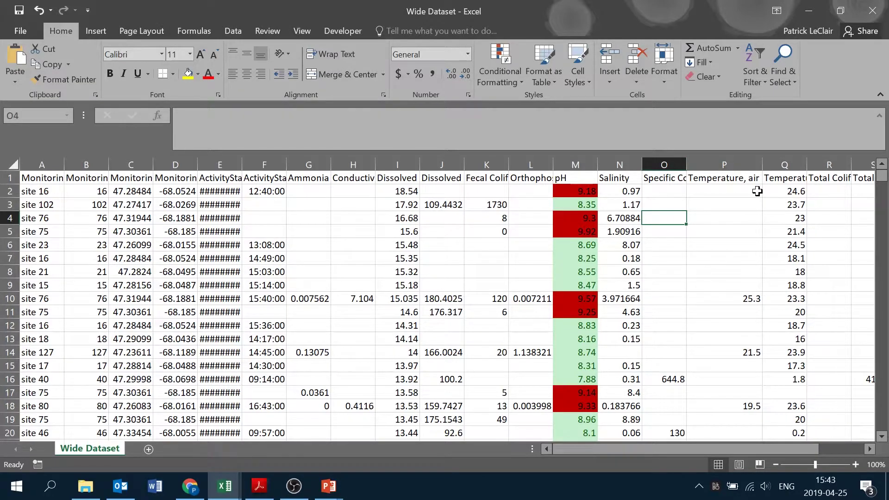
scroll(757, 191, "right", 8)
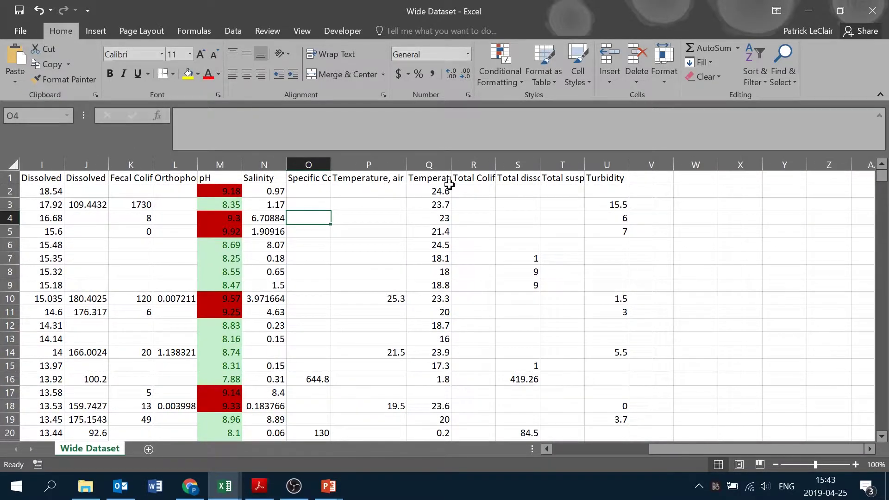
Auto-fit the width of the water temperature column Q and apply a blue-to-red colour scale with red for high values.
double_click(450, 164)
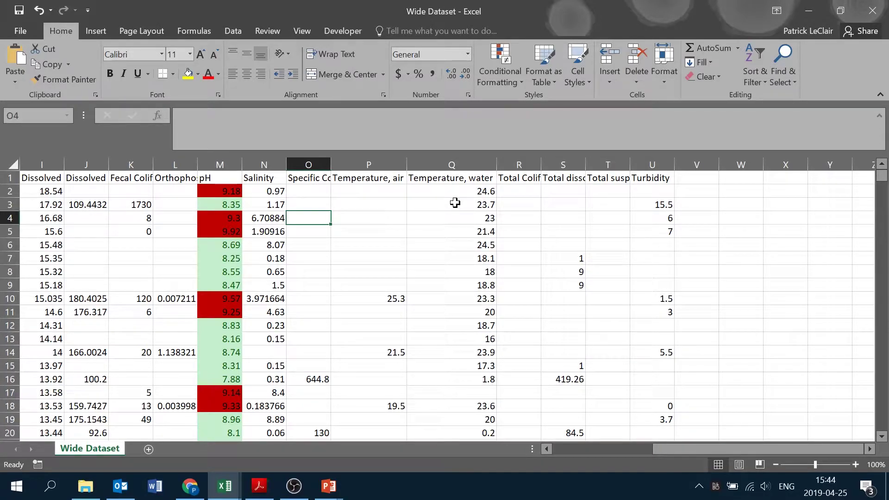
left_click(469, 163)
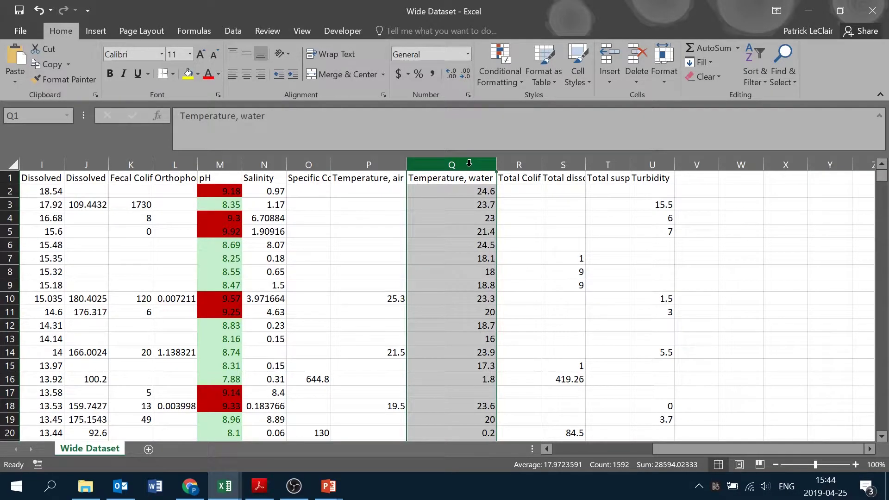
left_click(509, 74)
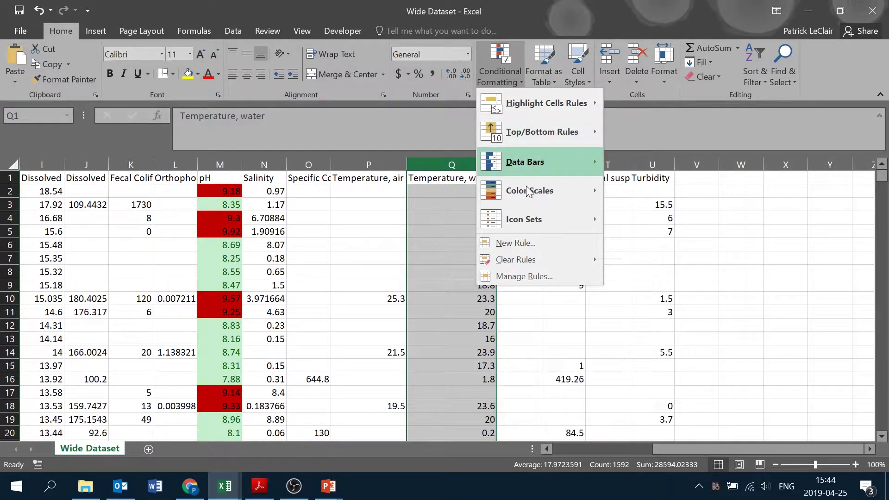
mouse_move(527, 191)
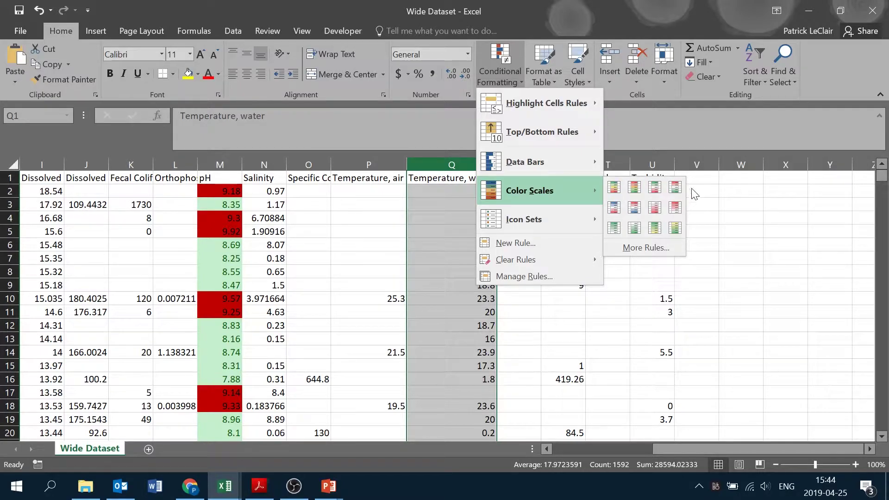
left_click(635, 209)
left_click(491, 219)
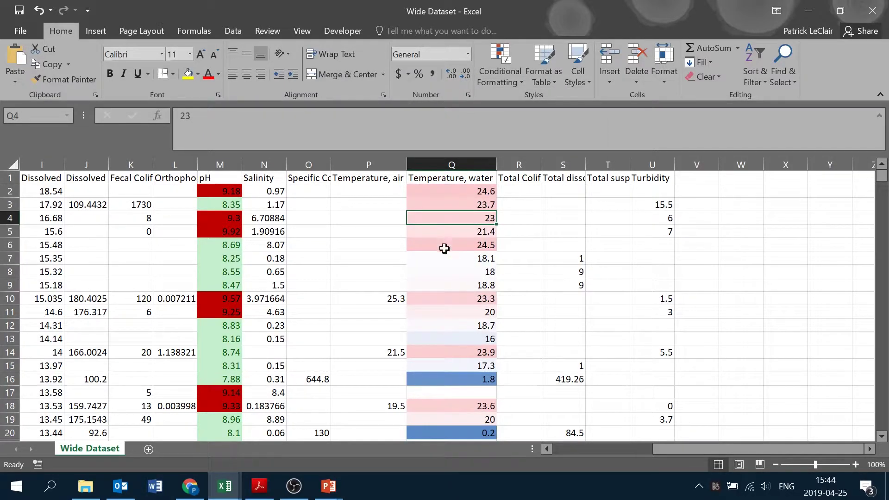
Review the blue-to-red colouring down the rows of the water temperature column and return to the first rows.
scroll(491, 276, "down", 1)
scroll(490, 276, "down", 5)
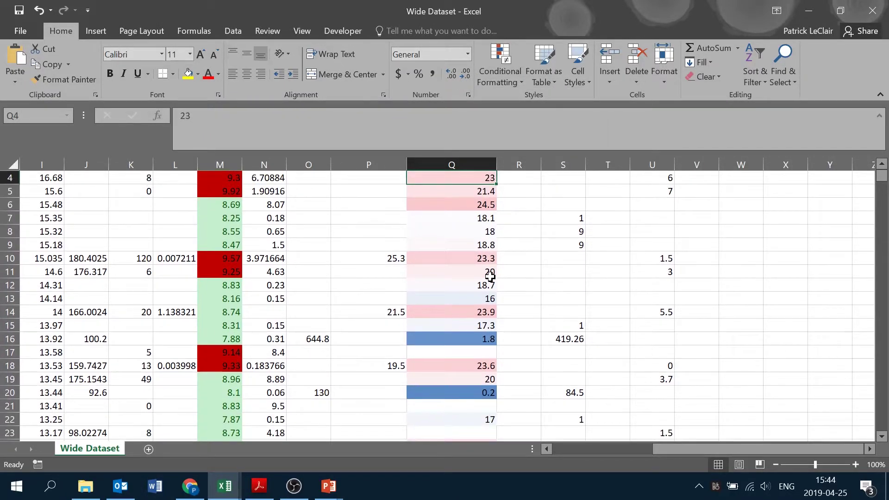
scroll(491, 276, "down", 4)
scroll(490, 277, "down", 3)
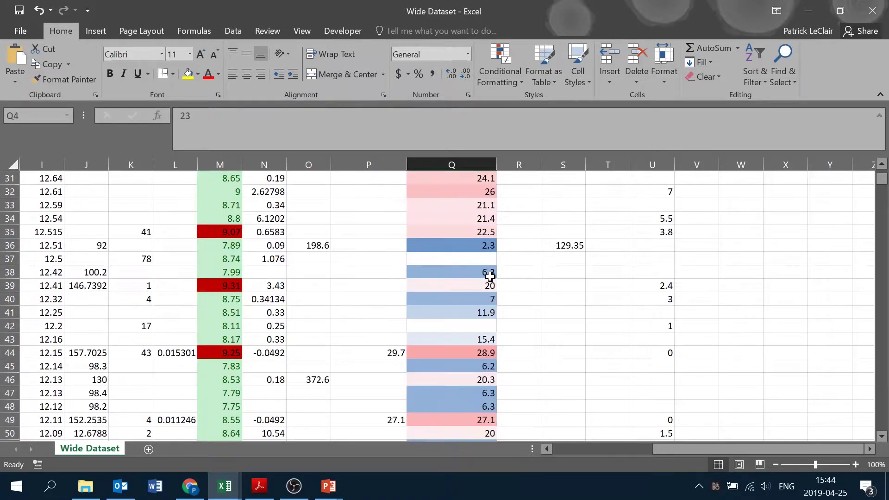
scroll(490, 276, "down", 5)
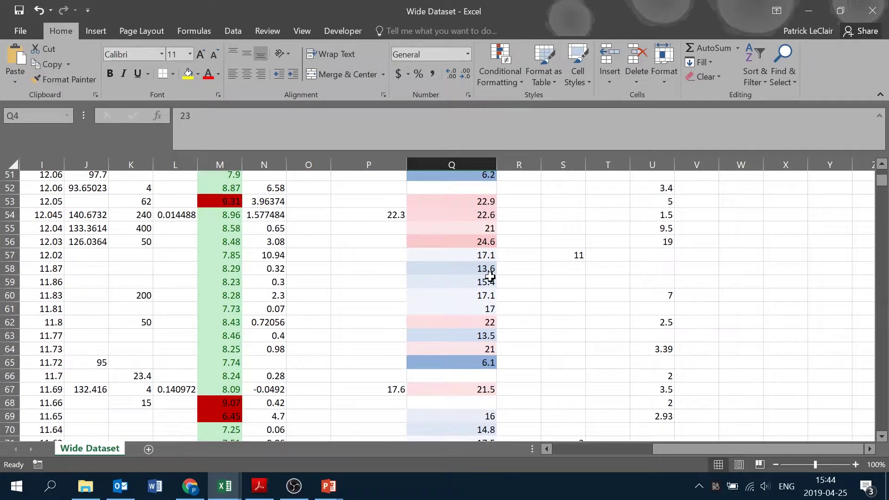
scroll(490, 276, "down", 3)
scroll(490, 276, "up", 5)
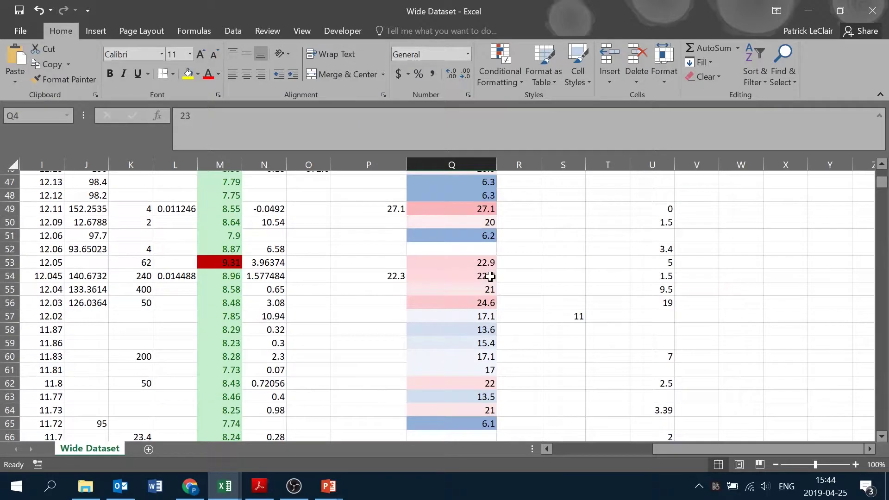
scroll(491, 276, "up", 15)
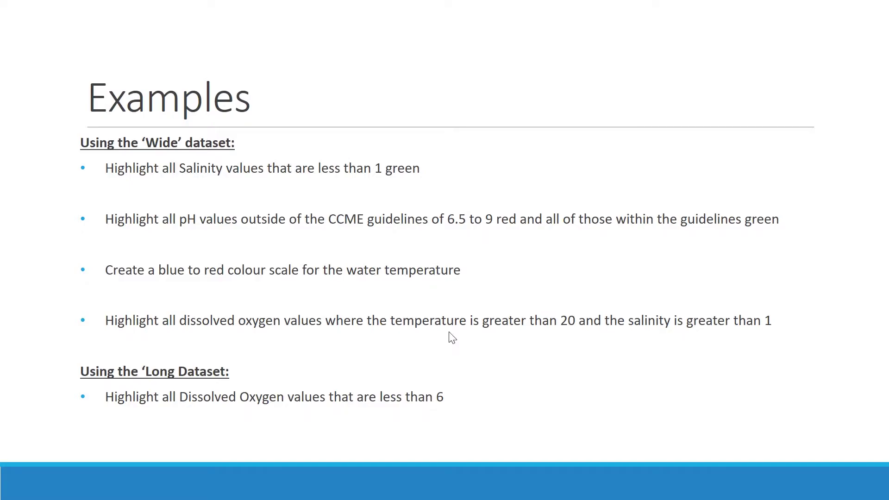
Switch from the PowerPoint slide to the Excel workbook and auto-fit the widths of the two dissolved oxygen columns J and I.
key("alt+Tab")
scroll(340, 275, "left", 5)
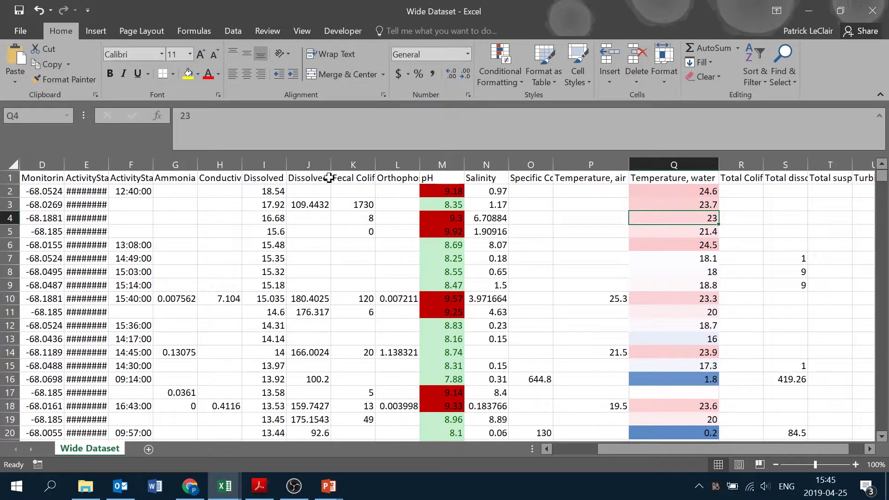
left_click_drag(329, 168, 328, 167)
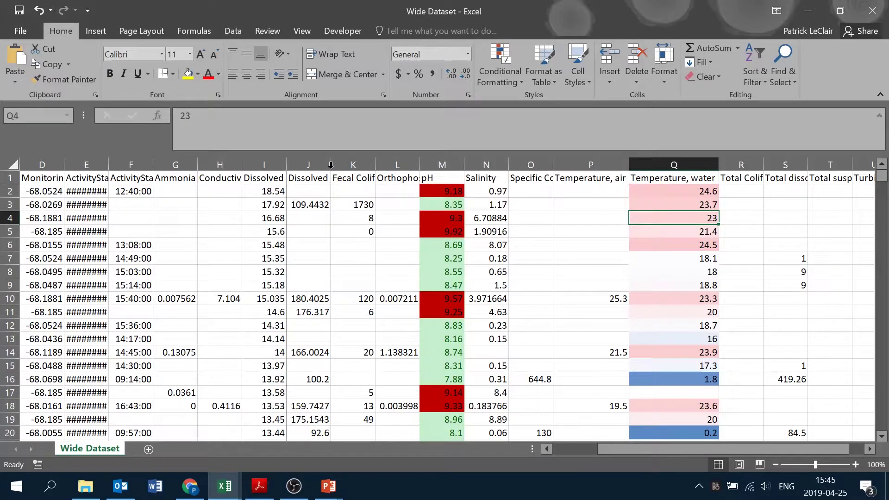
double_click(329, 168)
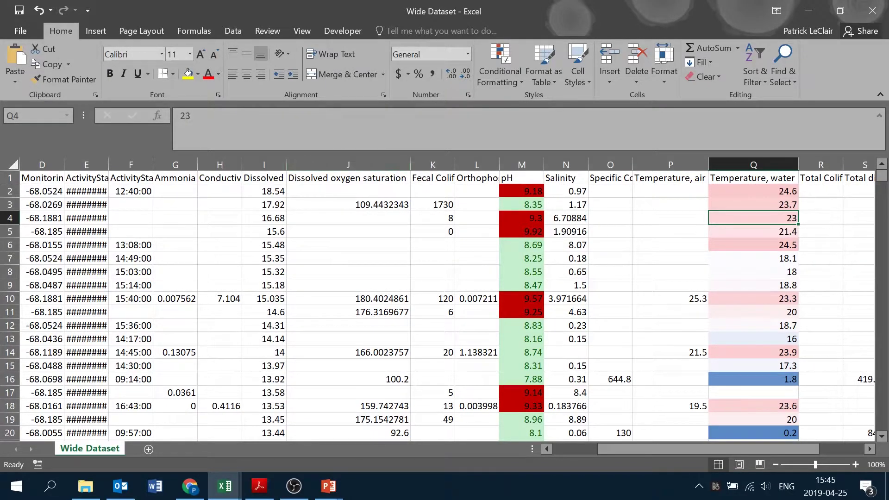
double_click(286, 165)
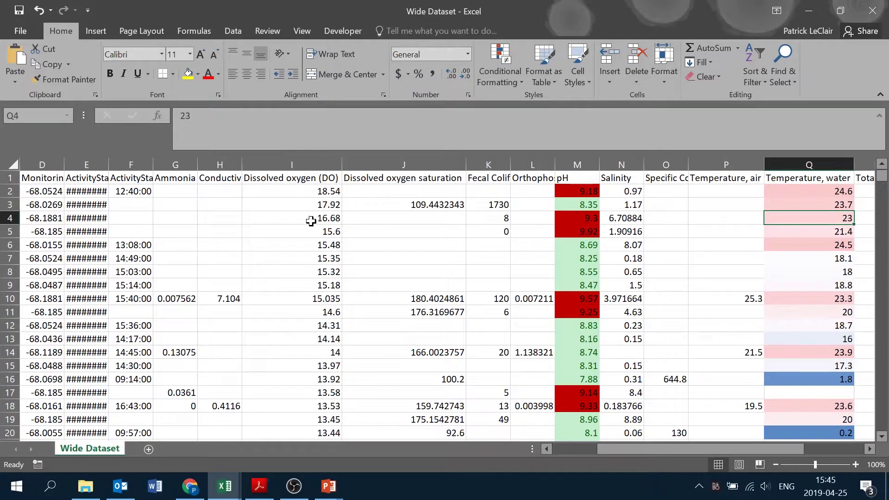
Start a new conditional formatting rule for the entire Dissolved oxygen (DO) column I.
left_click(298, 158)
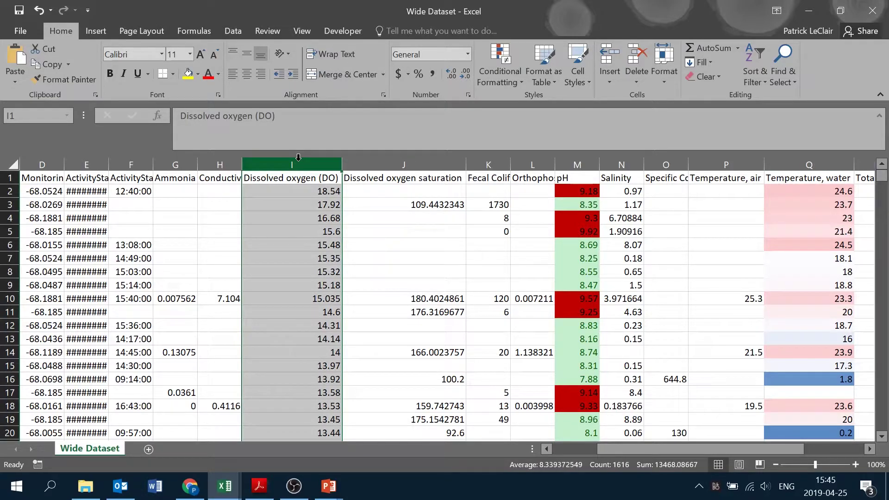
left_click(504, 70)
mouse_move(547, 103)
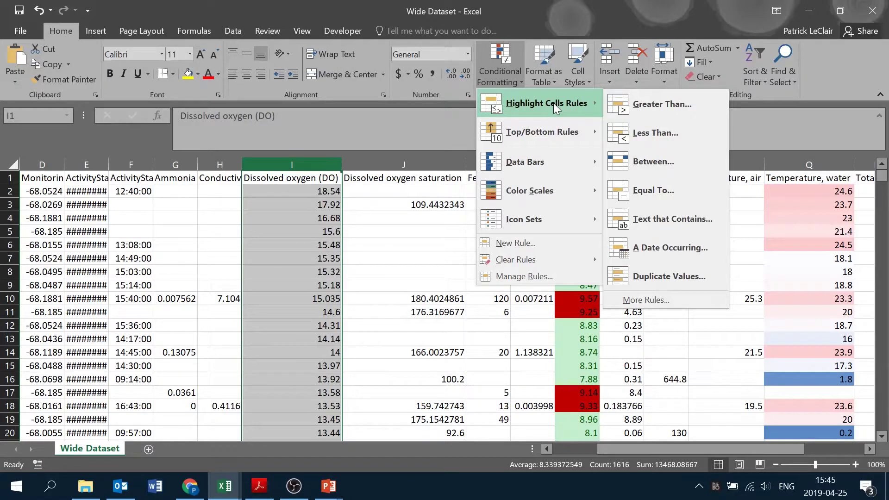
mouse_move(554, 131)
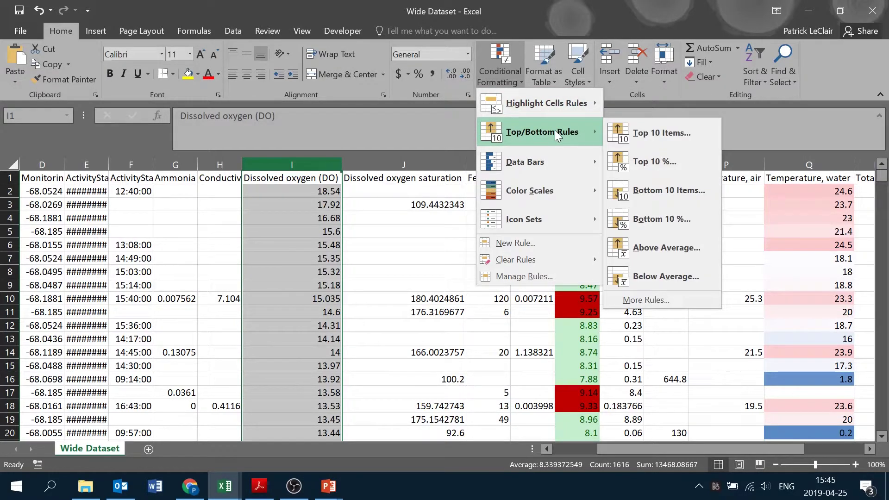
mouse_move(558, 162)
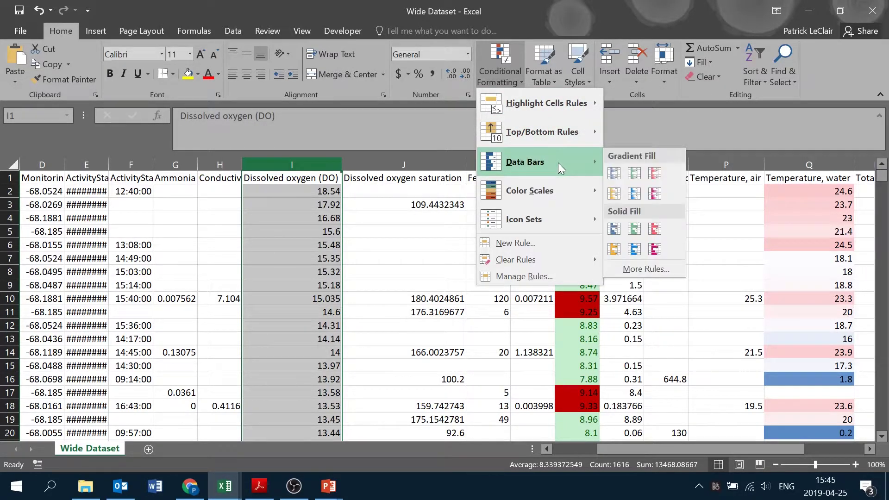
mouse_move(562, 186)
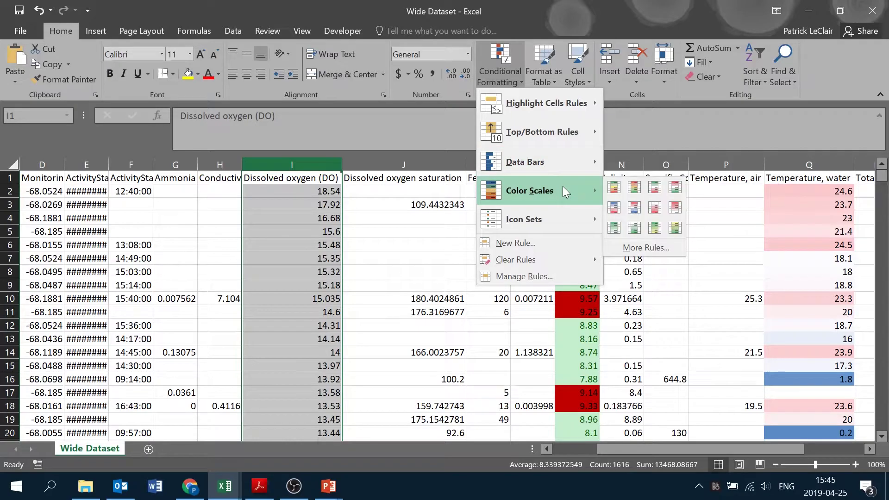
mouse_move(553, 223)
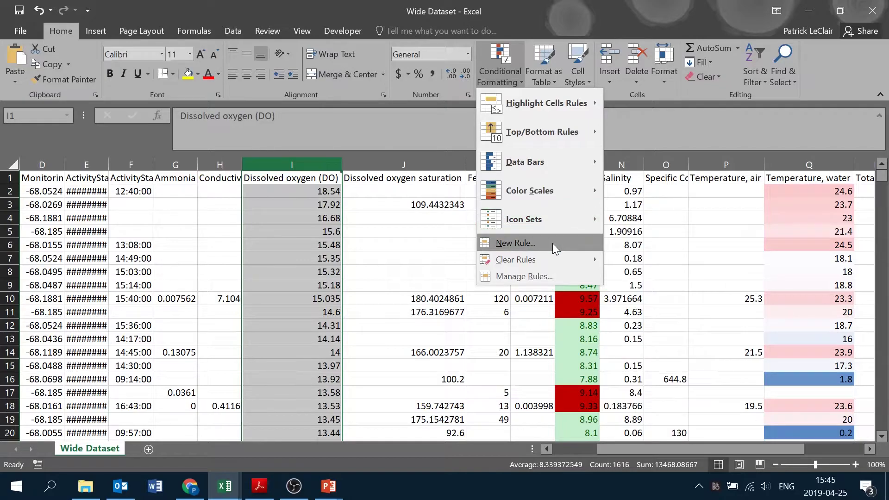
left_click(552, 243)
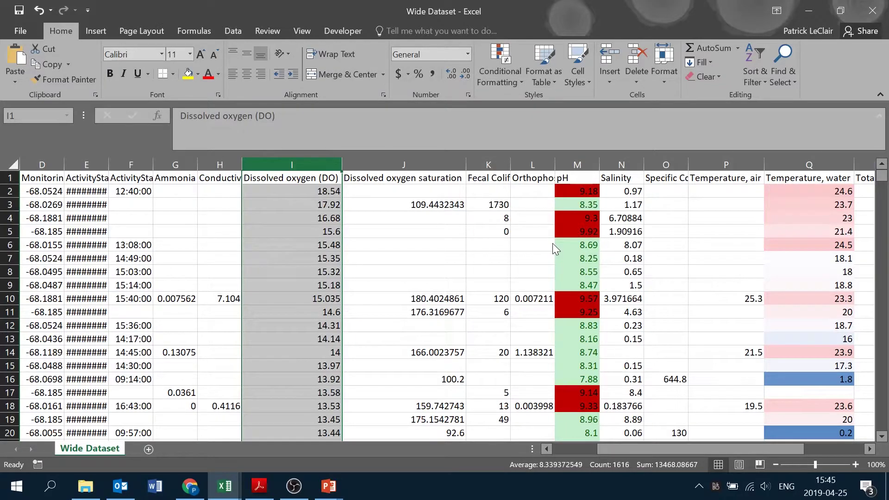
left_click_drag(657, 109, 373, 121)
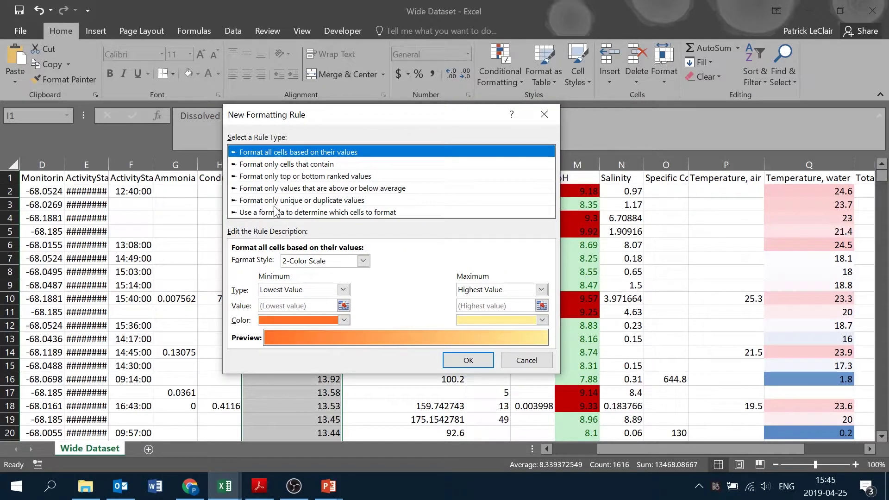
Look through the options of the contains, top or bottom ranked, above or below average, and unique or duplicate rule types.
left_click(315, 165)
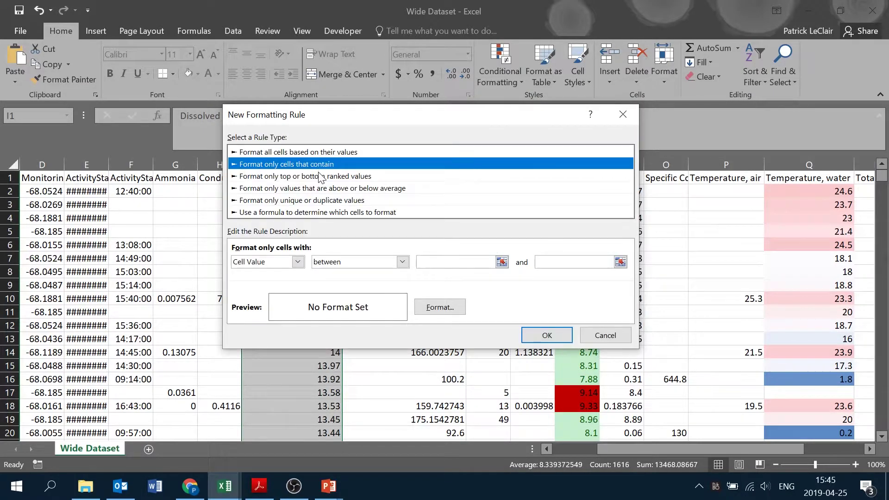
left_click(320, 177)
left_click(324, 184)
left_click(330, 200)
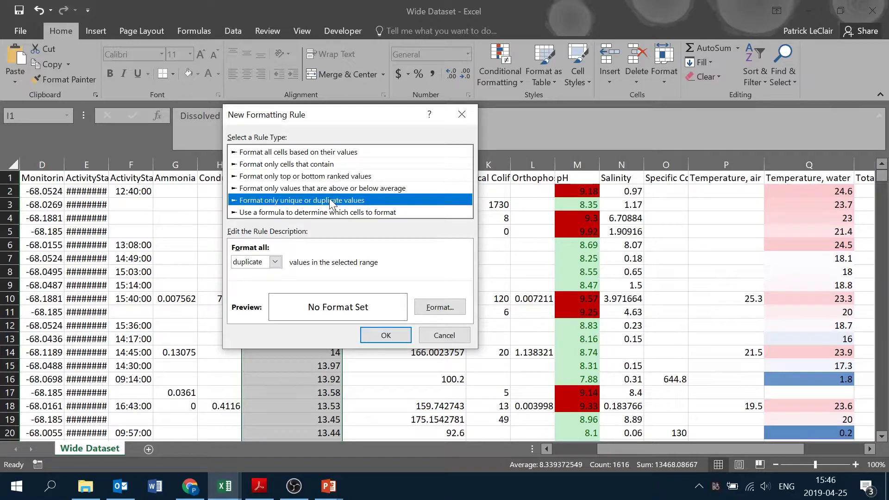
left_click(331, 177)
left_click(321, 163)
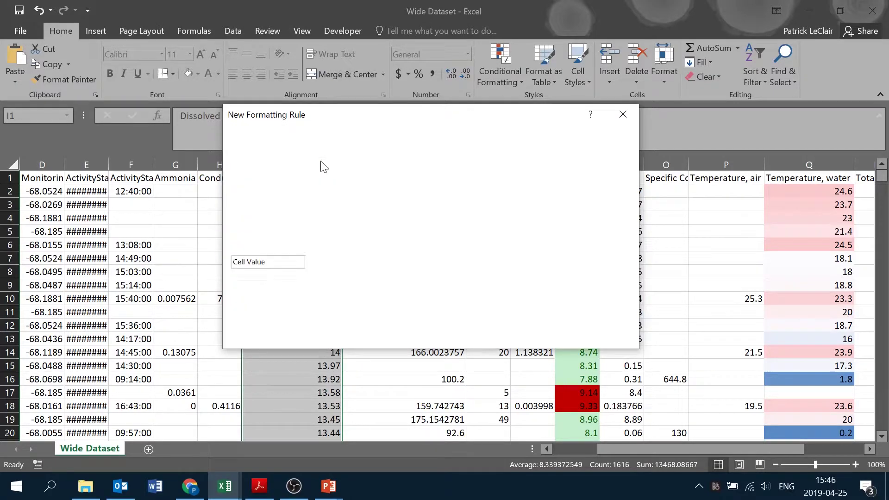
left_click(321, 175)
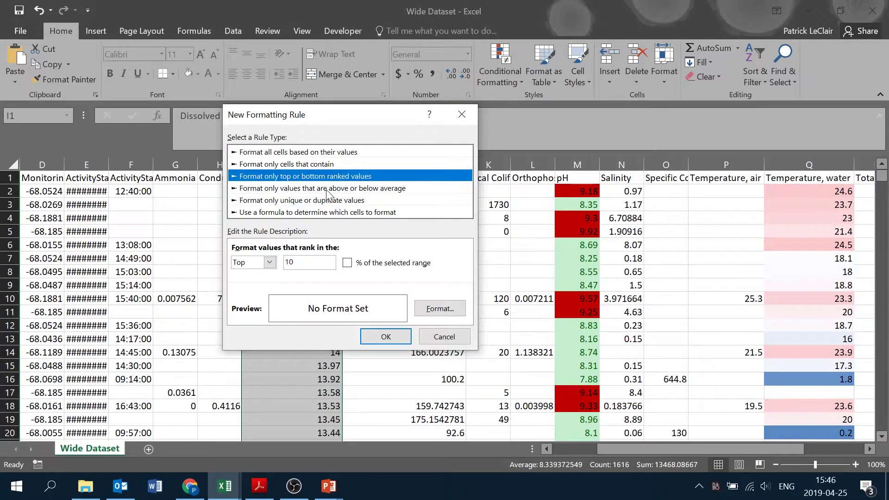
left_click(326, 188)
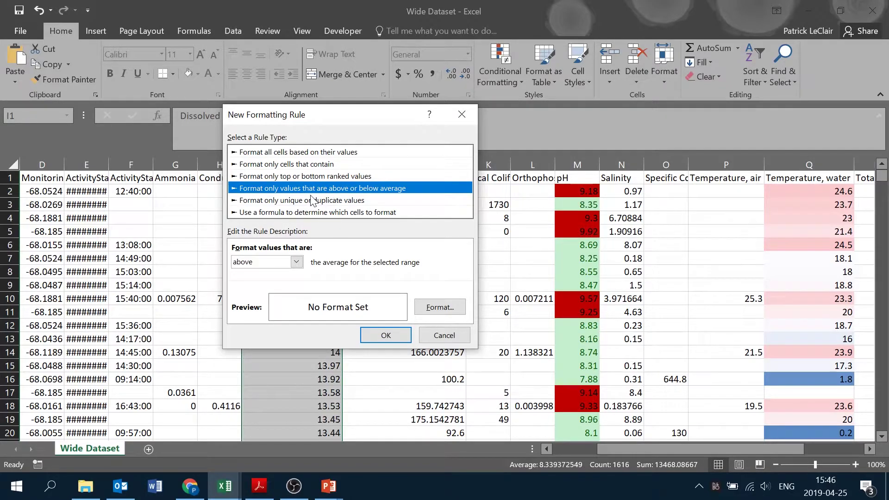
left_click(310, 197)
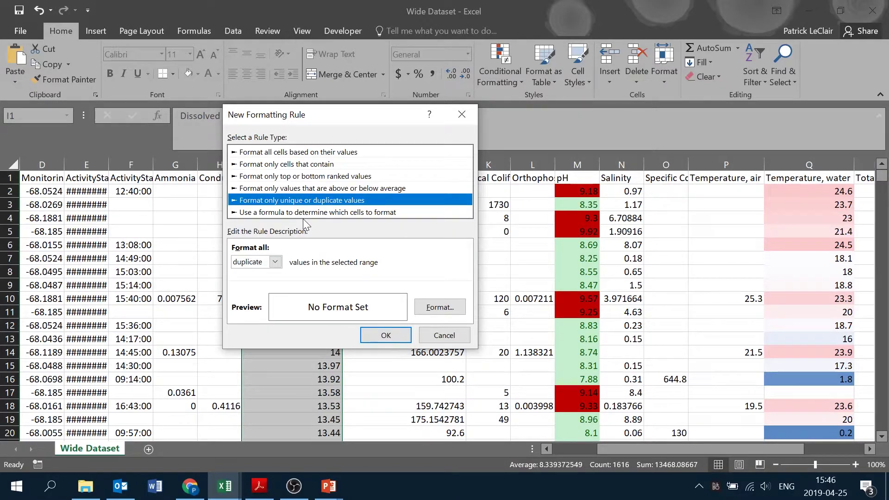
Make the rule use a formula to determine which cells to format and enter the placeholder formula =AND(criteria 1, criteria 2).
left_click(329, 213)
left_click_drag(371, 114, 541, 47)
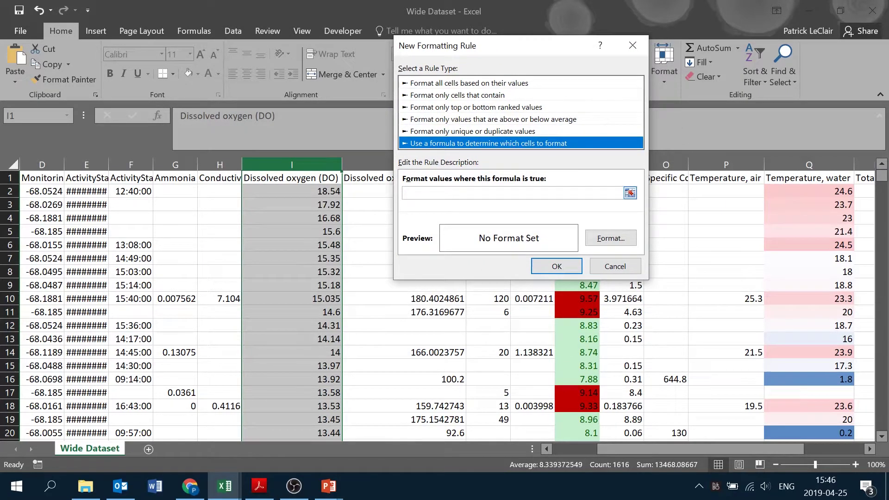
left_click(509, 192)
type("=A")
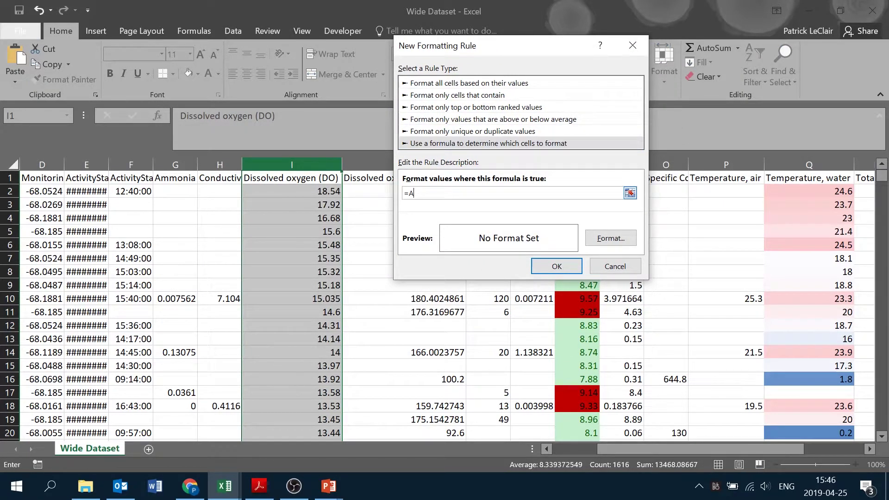
type("ND()")
key("Left")
type("criteria 1, criteri")
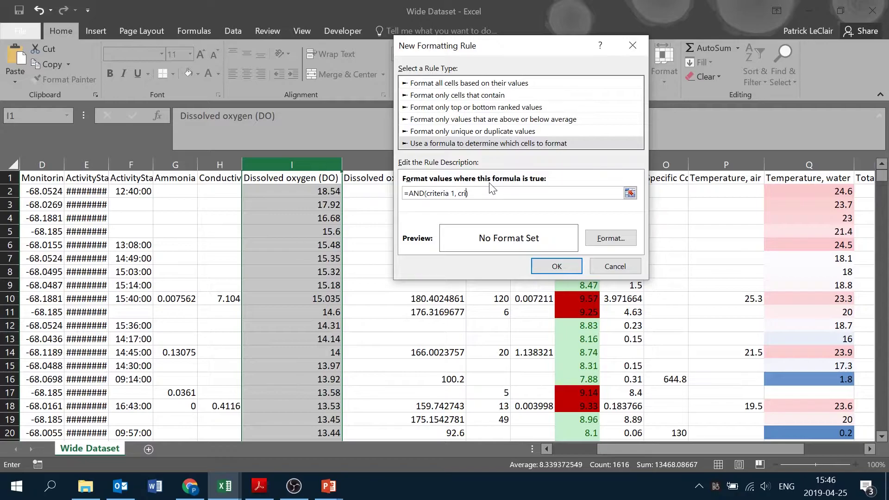
type("a 2")
Try OR in place of AND in the rule's formula and restore the AND function.
double_click(416, 193)
type("OR")
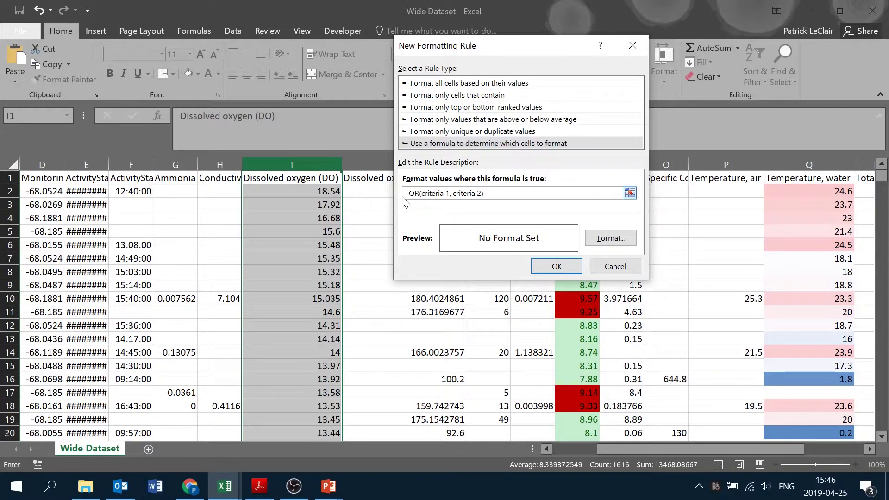
key("BackSpace")
key("BackSpace")
type("AND")
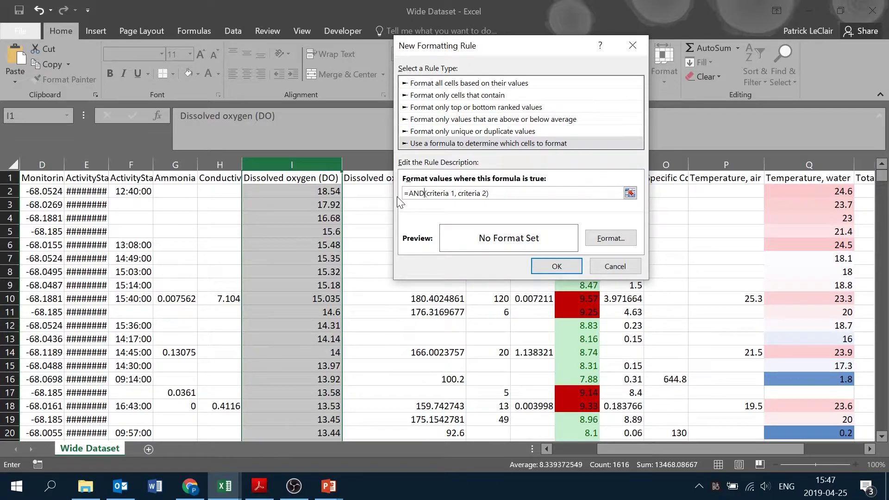
Replace the first placeholder in the AND formula with the water temperature condition $Q$1>20.
left_click_drag(549, 46, 491, 11)
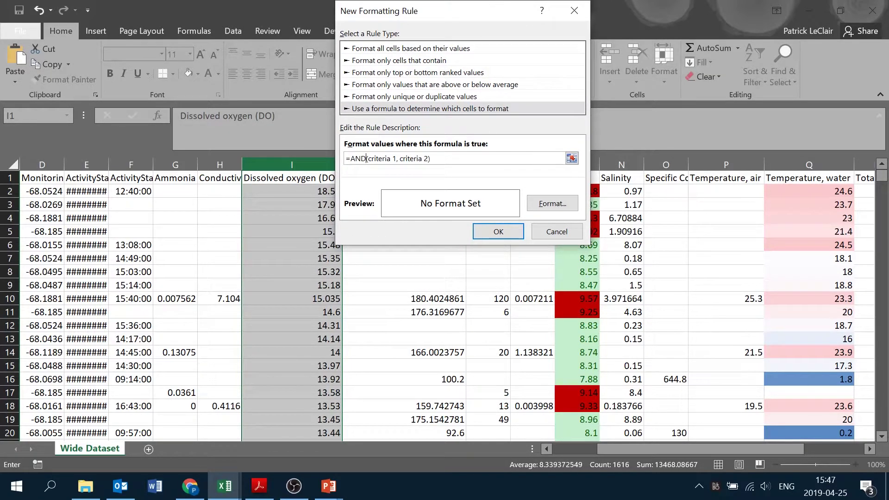
left_click_drag(467, 10, 406, 38)
left_click_drag(337, 186, 308, 186)
key("BackSpace")
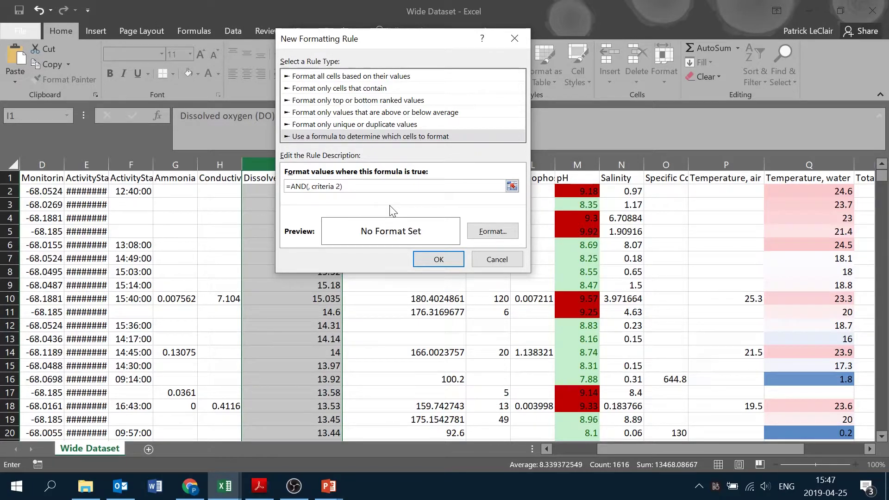
left_click(813, 178)
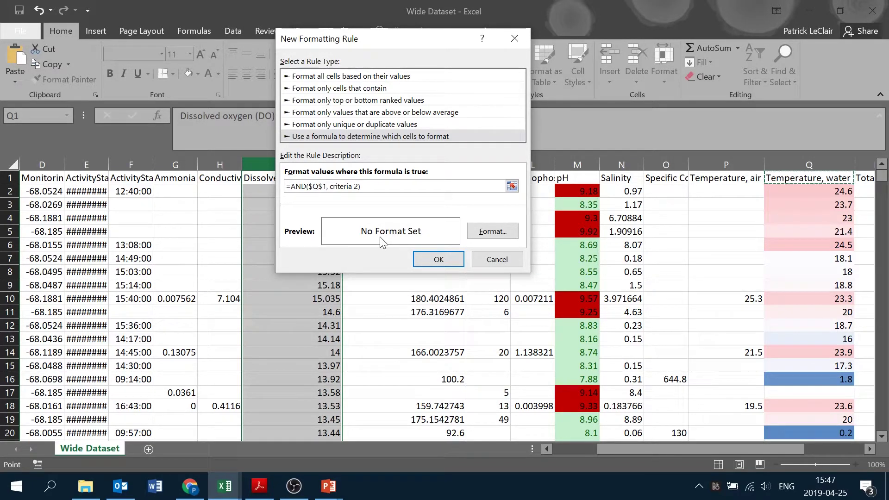
type(">20")
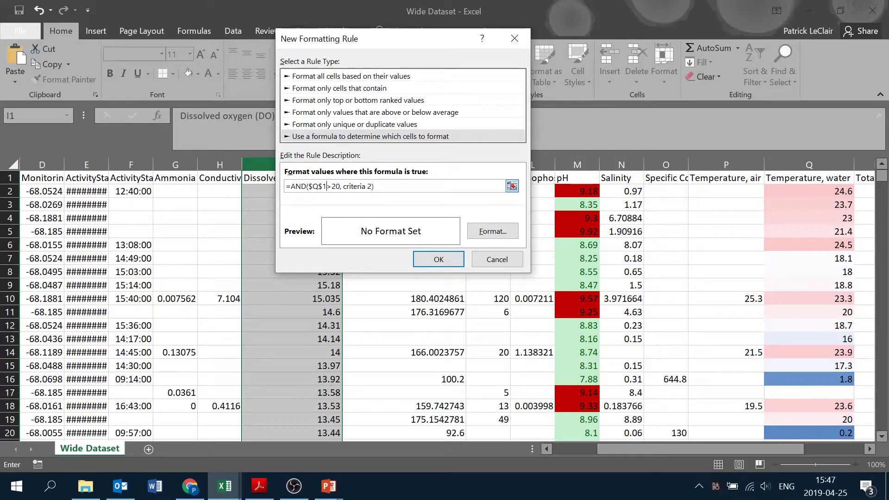
Cycle the Q1 reference in the rule formula through its relative, mixed and absolute forms.
key("F4")
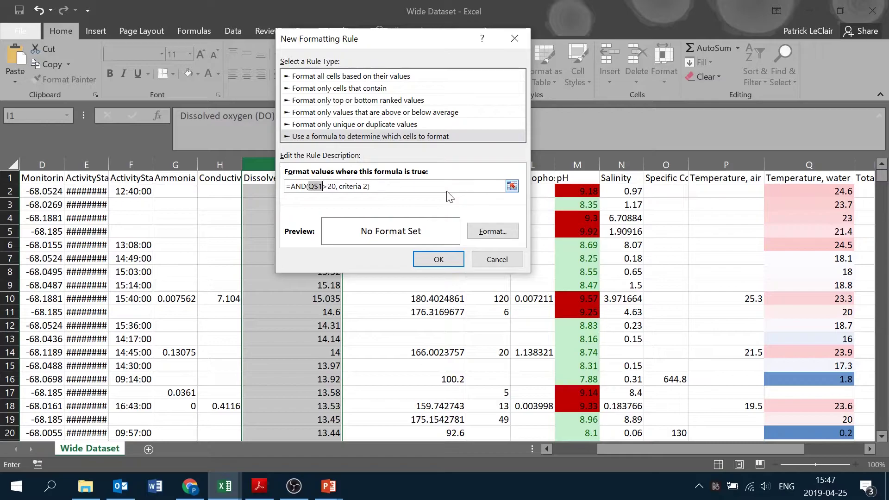
key("F4")
key("F4")
key("F4")
key("F4")
key("F4")
key("Right")
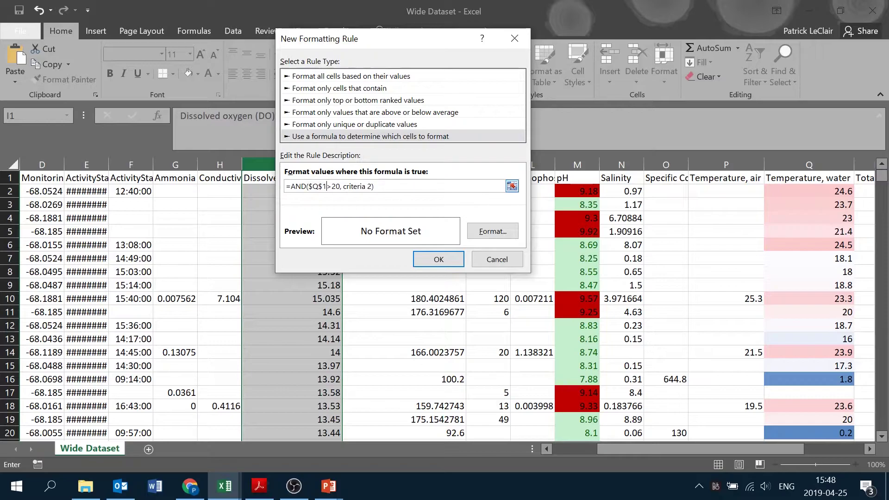
Try adding the cell reference $H$1 to $Q$1 in the first condition, and remove the addition again.
key("BackSpace")
key("BackSpace")
key("F4")
key("Right")
type("+")
key("Left")
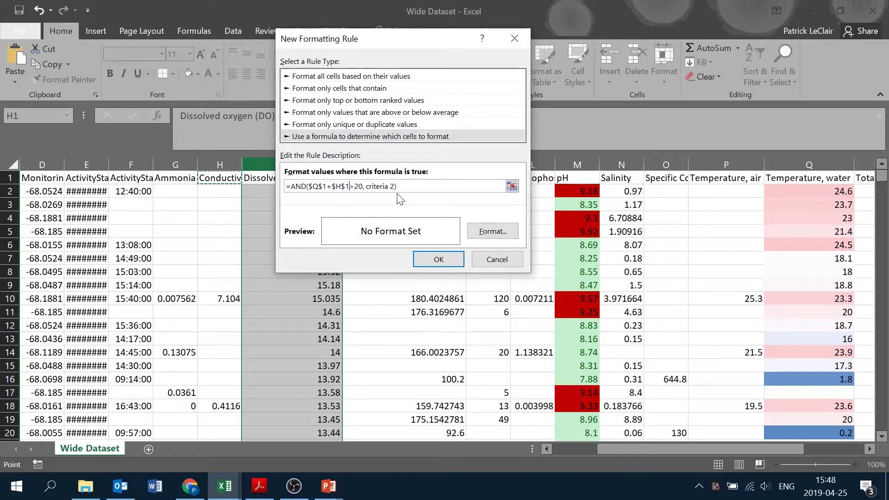
key("Left")
key("Left")
key("Right")
key("BackSpace")
key("BackSpace")
key("BackSpace")
key("BackSpace")
key("BackSpace")
Make the Q1 reference in the formula's first condition fully relative.
key("BackSpace")
type("1")
key("F4")
key("F4")
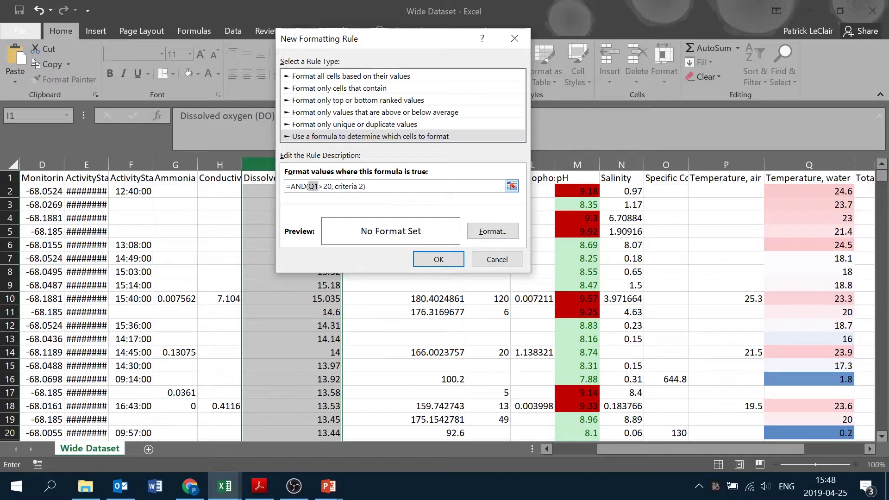
Replace the second placeholder in the AND formula with the salinity condition N1>1, using a relative reference.
left_click_drag(366, 186, 334, 186)
key("BackSpace")
left_click(619, 177)
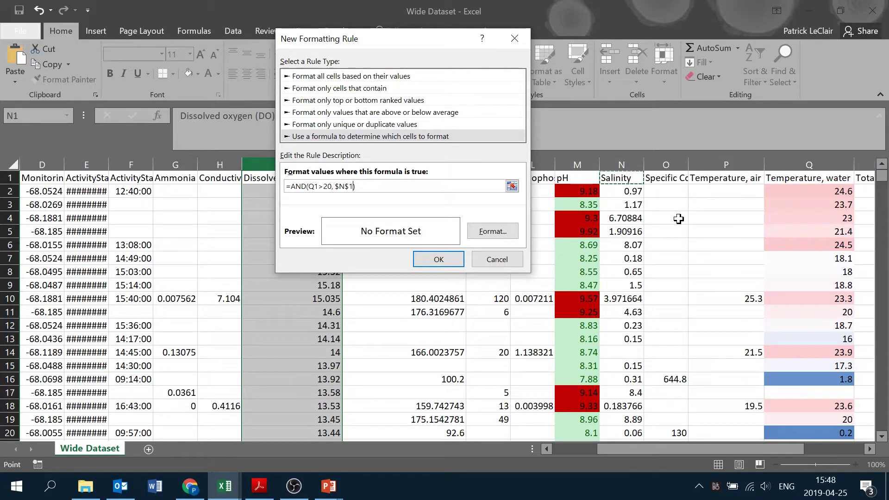
key("F4")
key("F4")
key("F4")
type(">")
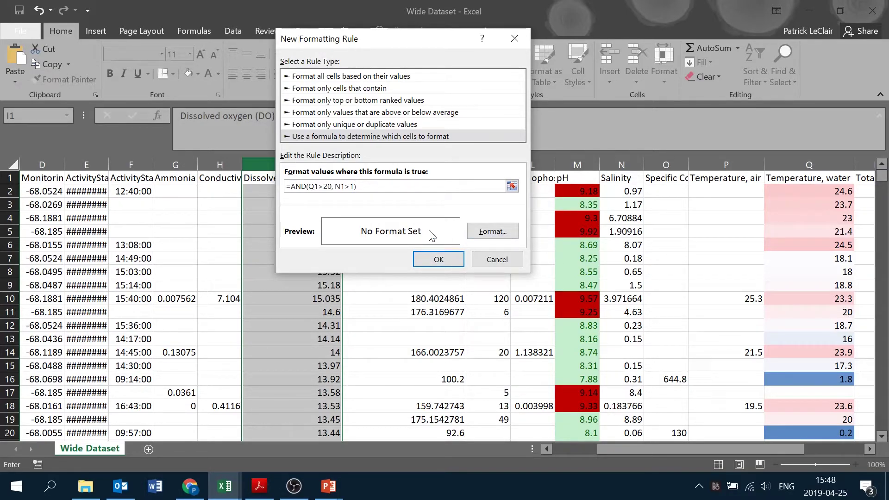
type("1")
After checking the Examples slide in PowerPoint, give the rule a light gold fill in Excel and apply it to the Dissolved oxygen column.
key("alt+Tab")
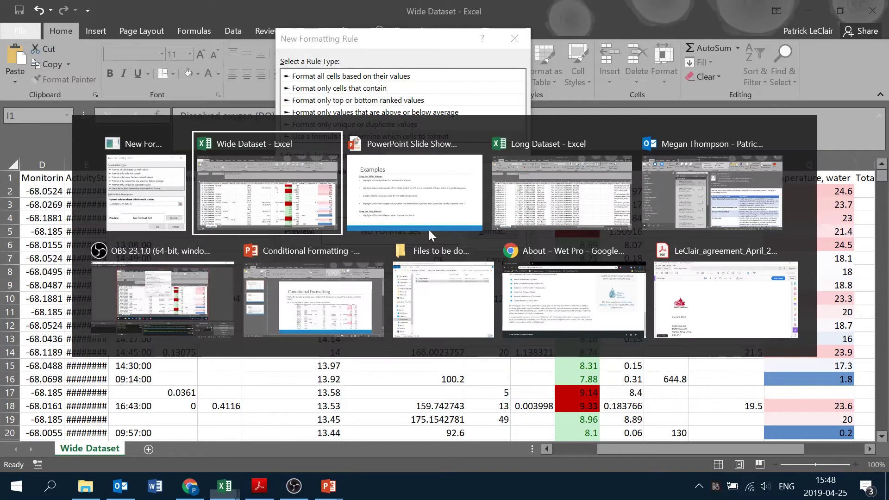
key("alt+Tab")
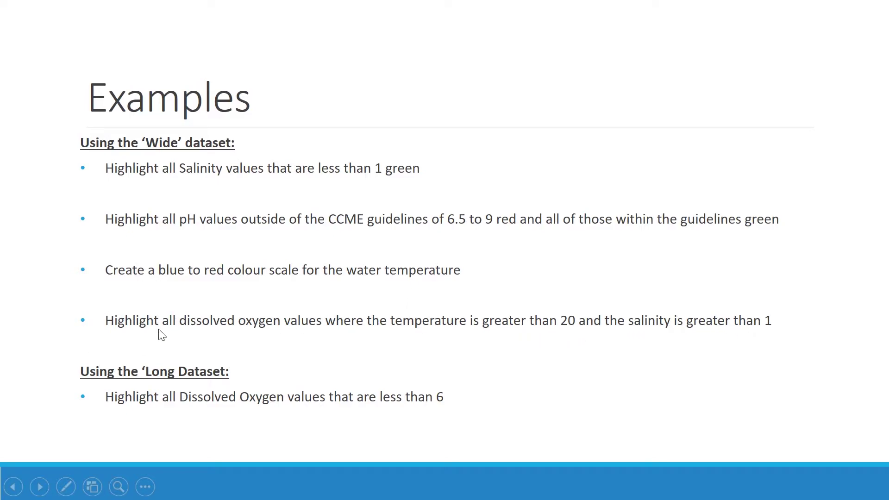
key("alt+Tab")
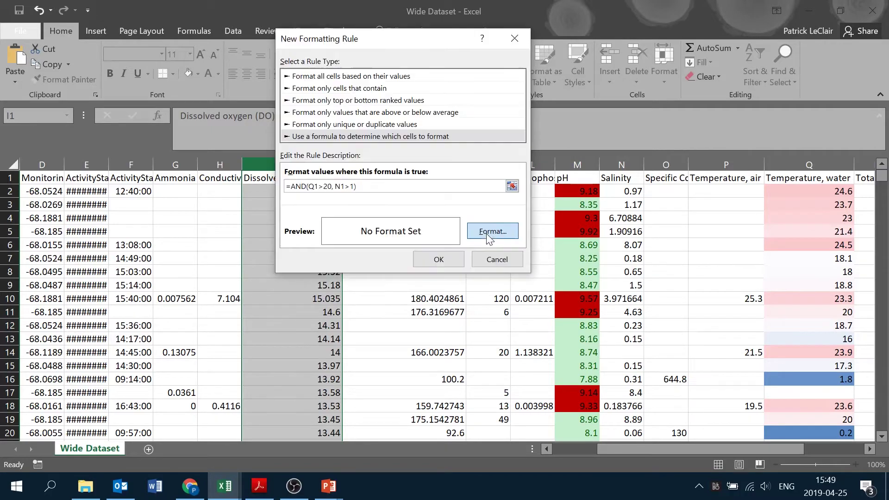
left_click(487, 234)
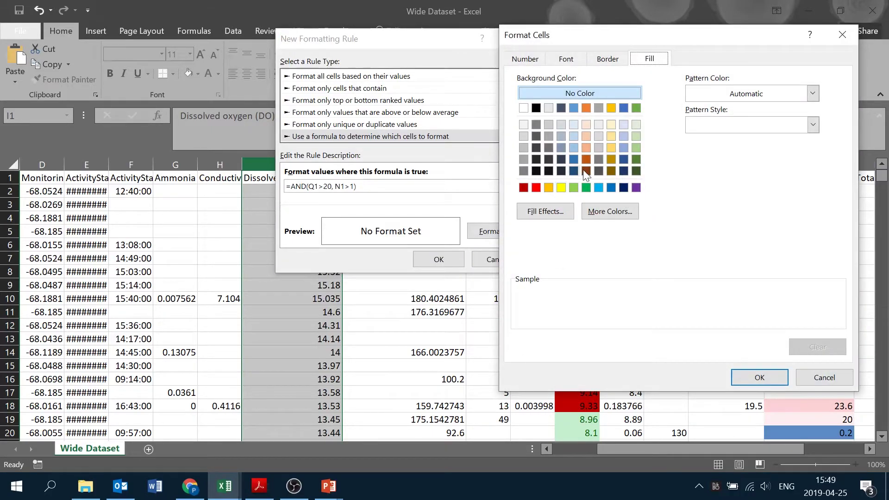
left_click(612, 136)
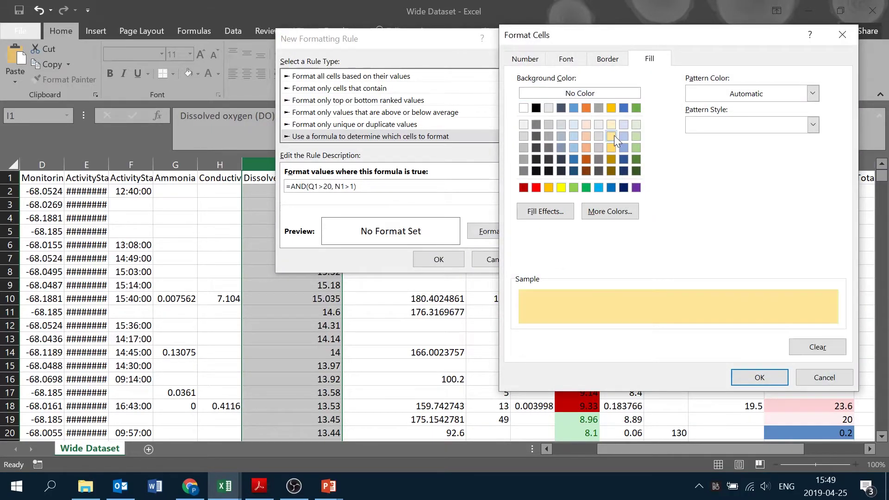
left_click(756, 377)
left_click(433, 261)
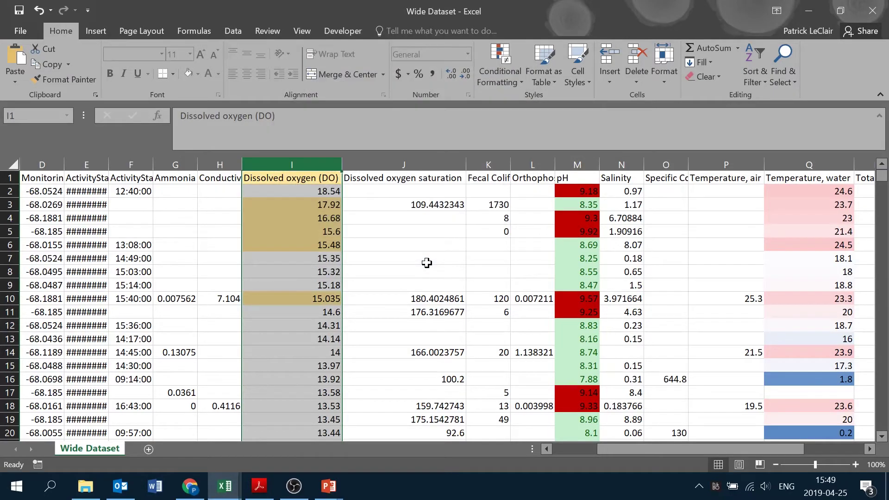
Check the highlighted dissolved oxygen values against the salinity and water temperature values in row 3 and its neighbouring rows.
left_click(325, 229)
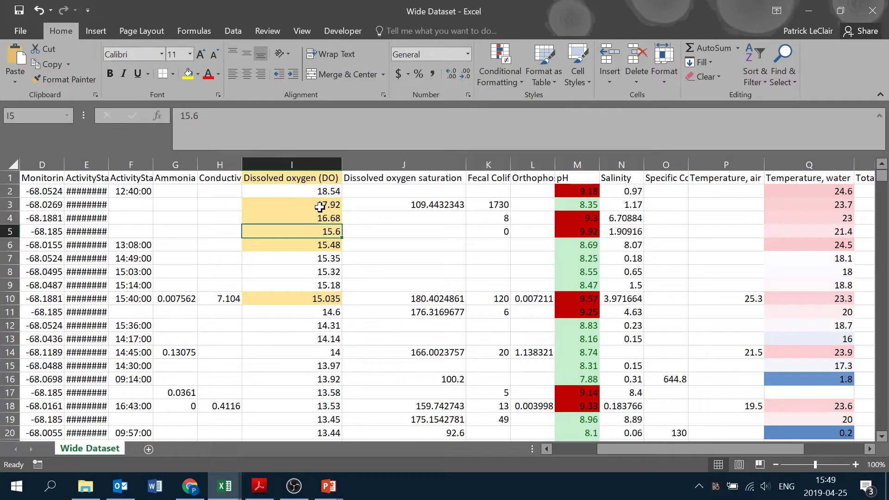
left_click(640, 205)
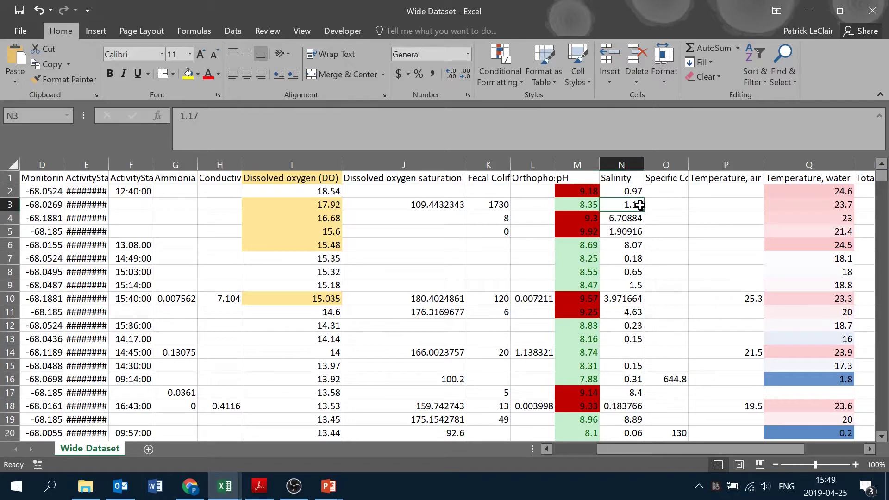
key("Down")
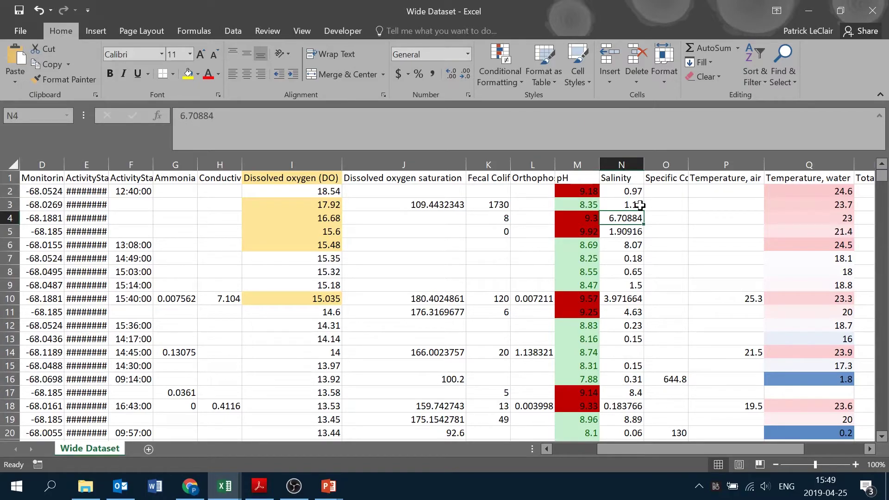
left_click(640, 205)
left_click(788, 203)
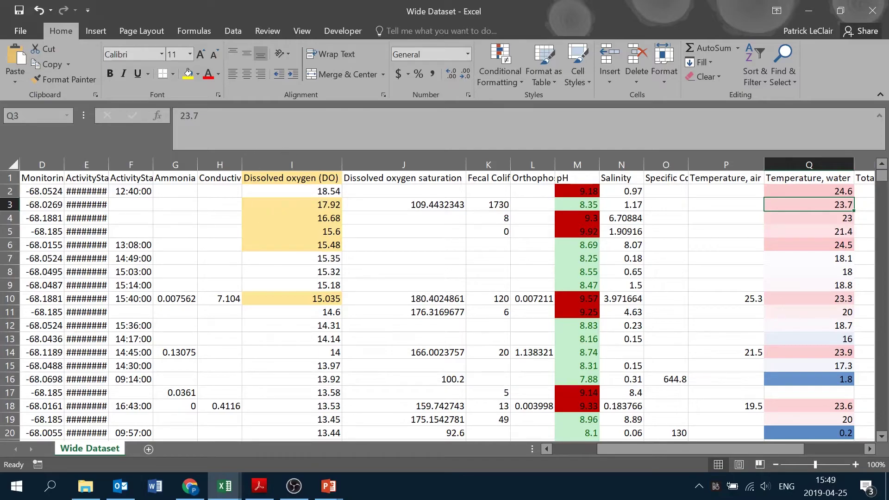
Clear the conditional formatting rules from the Dissolved oxygen (DO) header cell I1 only.
left_click(280, 178)
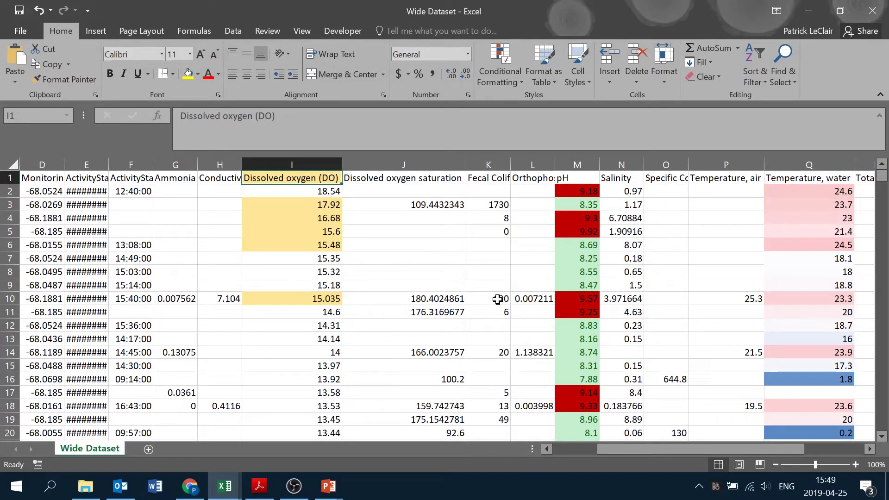
left_click(510, 73)
mouse_move(535, 258)
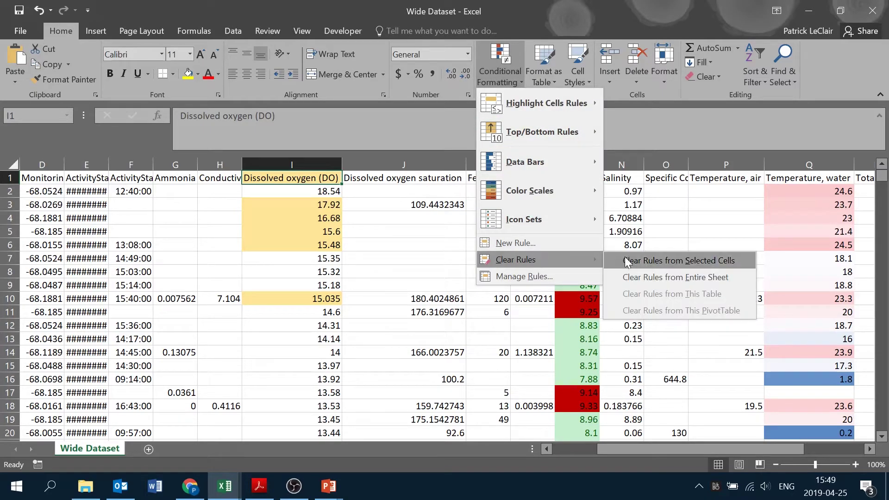
left_click(653, 263)
left_click(485, 227)
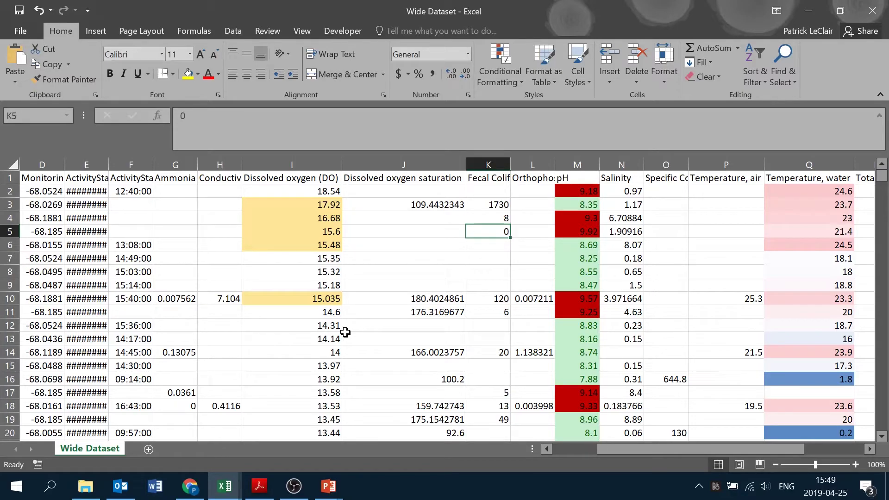
Review the Examples slide in PowerPoint, and in the Excel workbook Long Dataset widen the CharacteristicName column R to fit its contents.
key("alt+Tab")
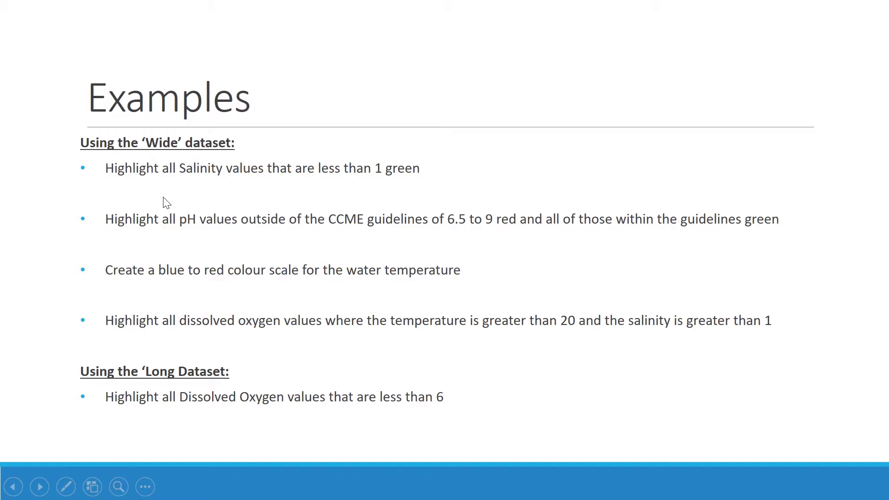
key("alt+Tab")
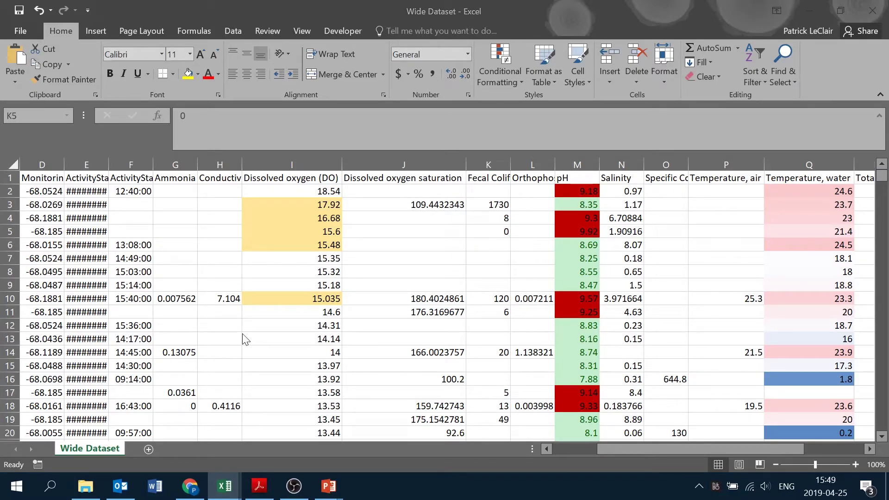
key("alt+Tab")
key("alt+Tab")
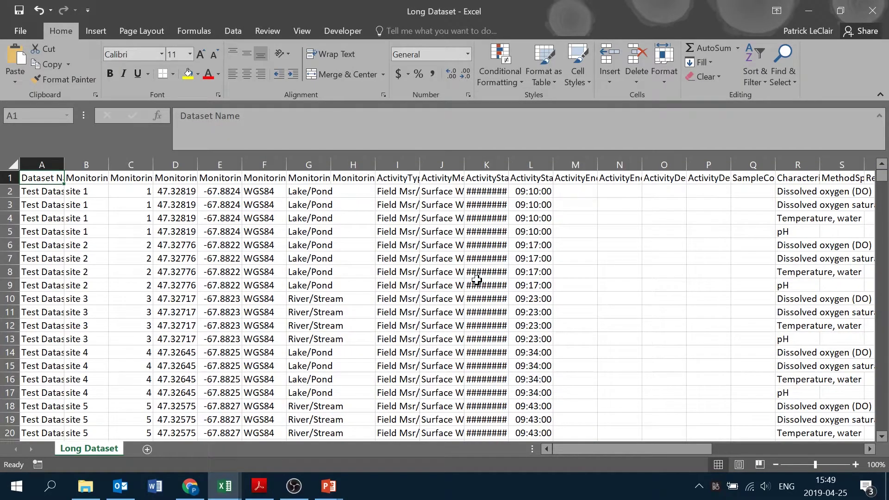
scroll(477, 280, "right", 6)
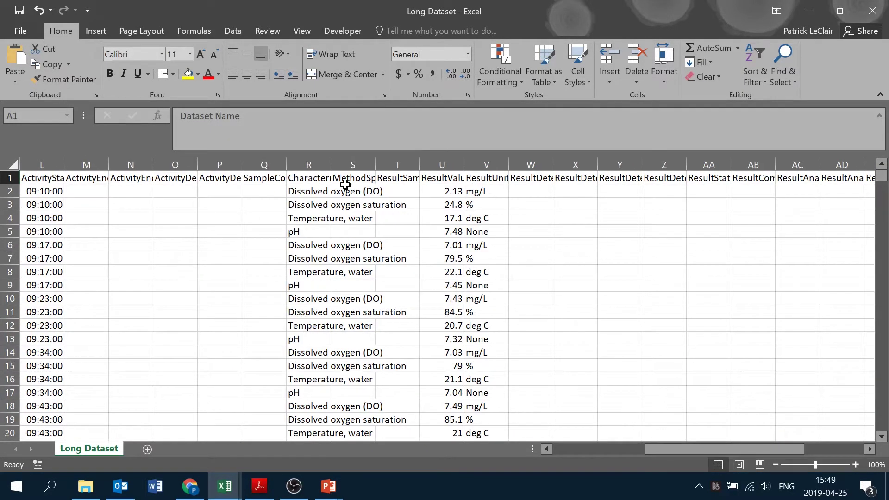
double_click(331, 164)
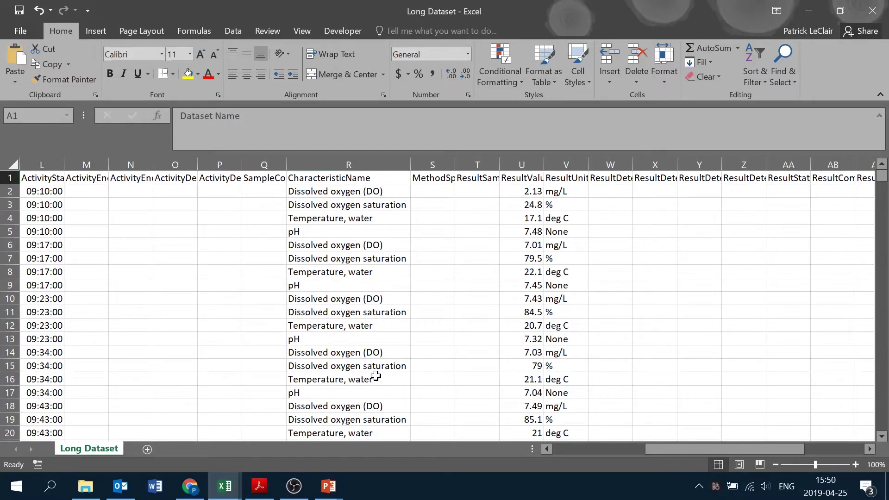
left_click(381, 165)
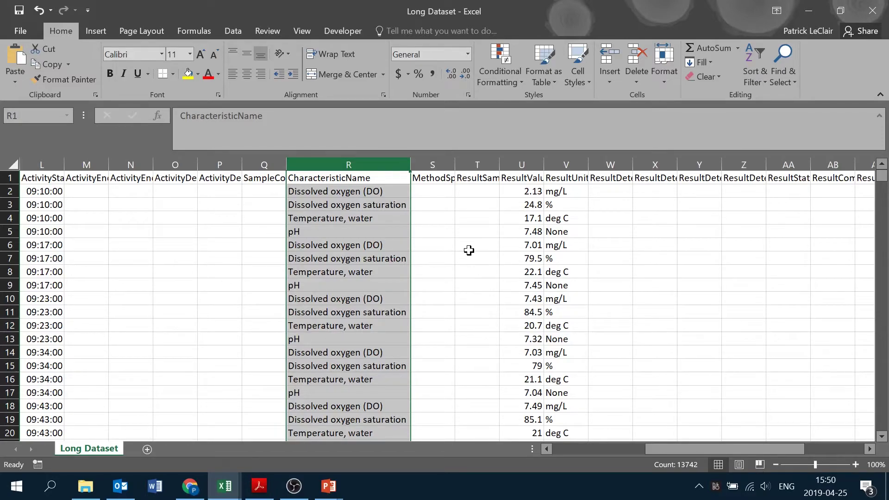
left_click(483, 245)
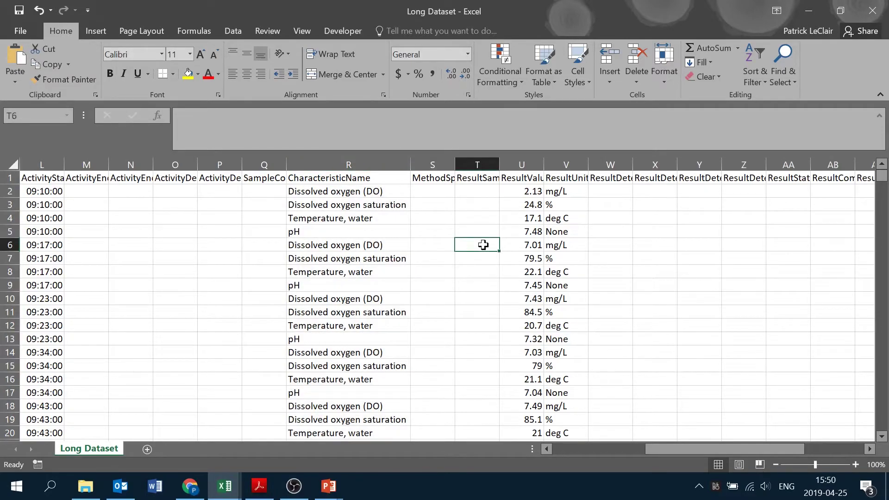
Recheck the Long Dataset example on the PowerPoint slide and widen the ResultValue column U in Excel to fit its contents.
key("alt+Tab")
key("Tab")
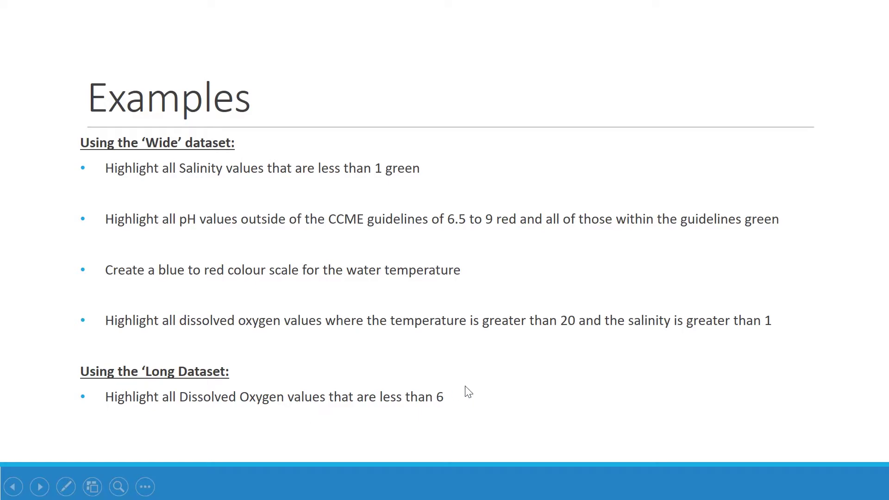
key("alt+Tab")
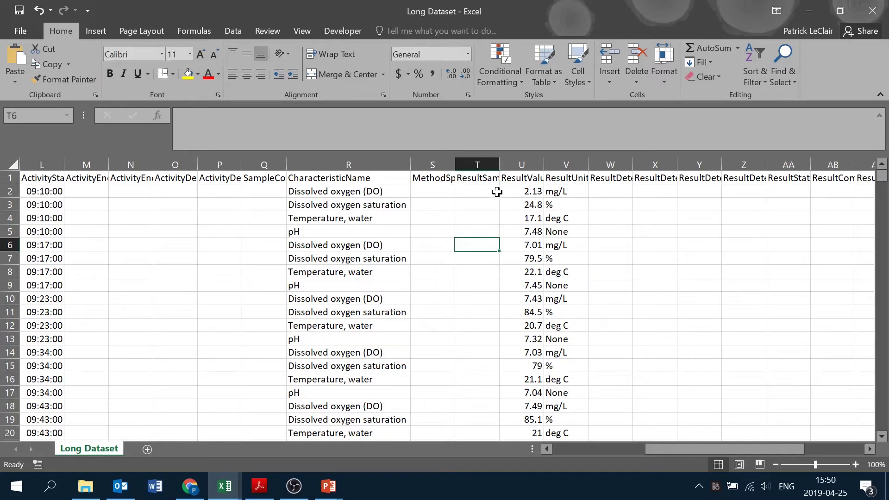
double_click(544, 155)
left_click(550, 194)
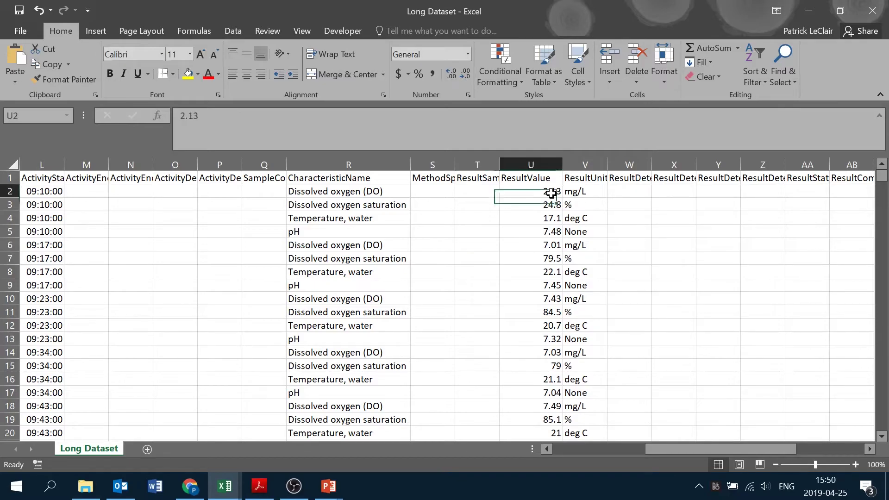
key("alt+Tab")
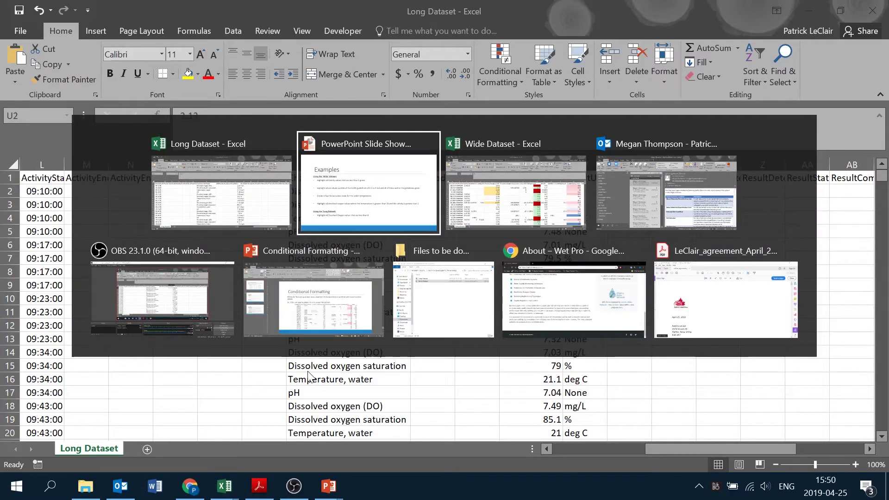
key("alt+Tab")
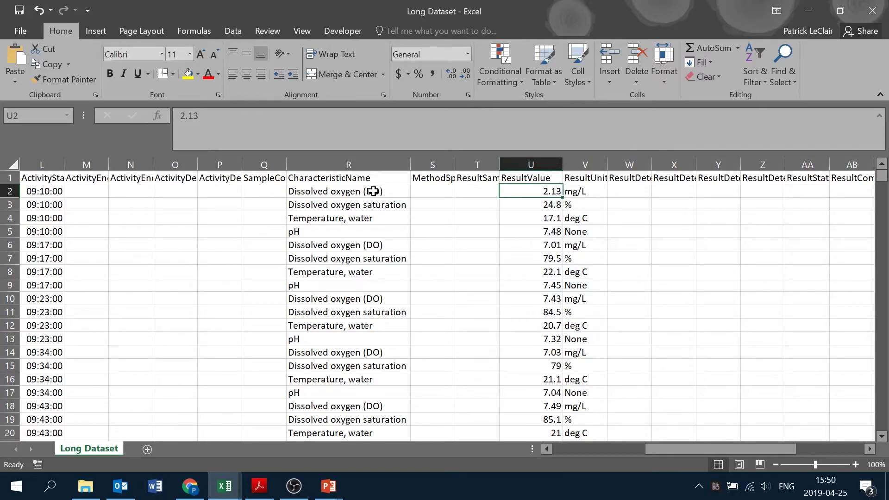
Start a new conditional formatting rule for the ResultValue column U that uses a formula to determine which cells to format.
left_click(536, 159)
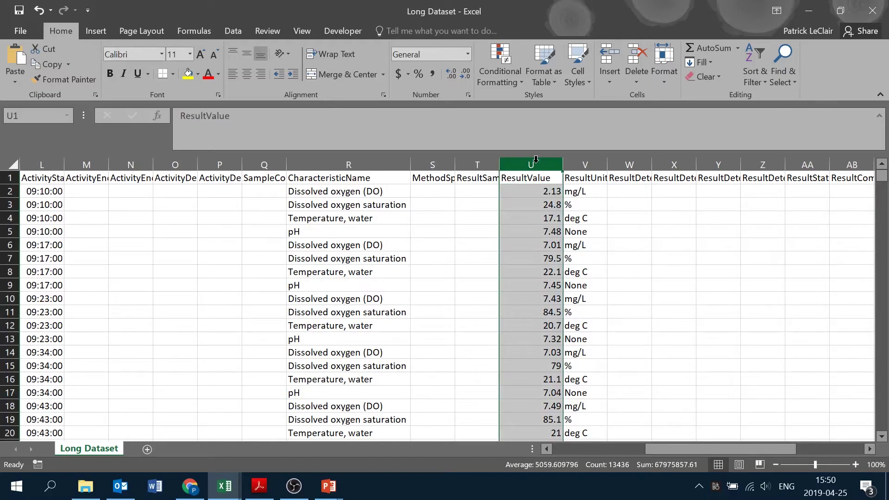
left_click(515, 75)
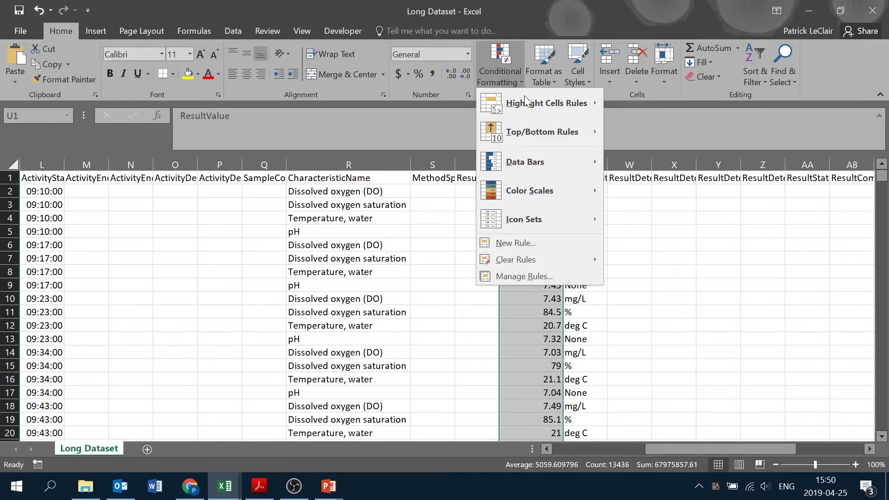
left_click(512, 249)
left_click_drag(460, 34, 796, 71)
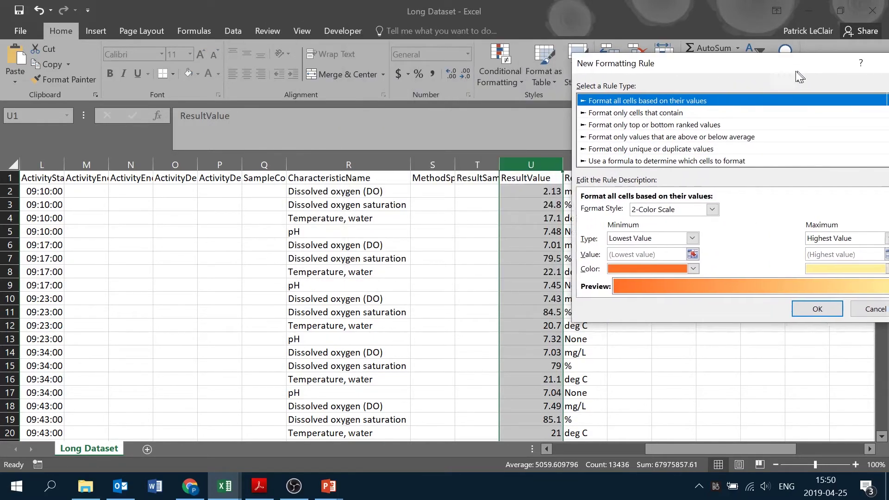
left_click(664, 161)
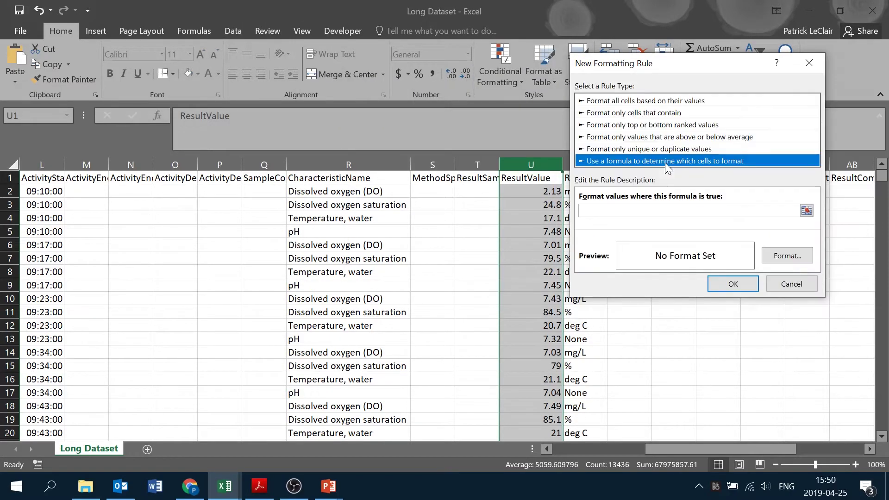
Enter =AND(criteria 1, criteria 2) as the placeholder formula of the new formatting rule.
left_click(629, 210)
type("=")
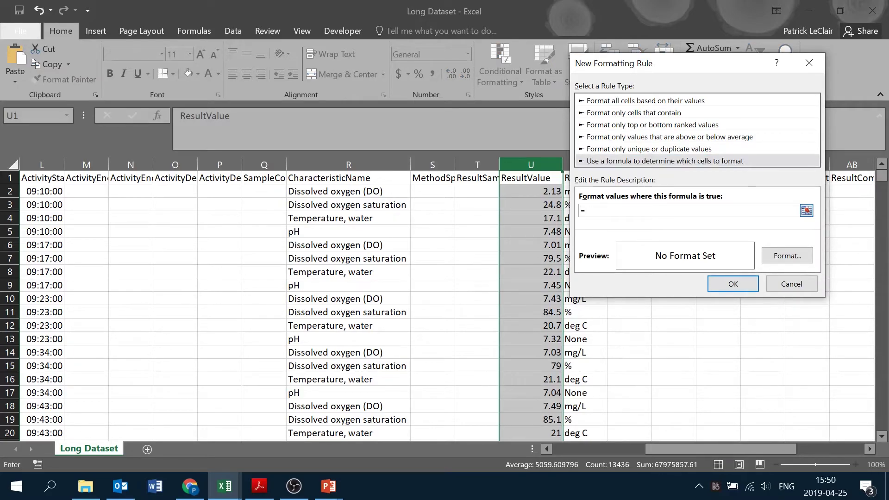
type("AND(criteria 1, criteria 2")
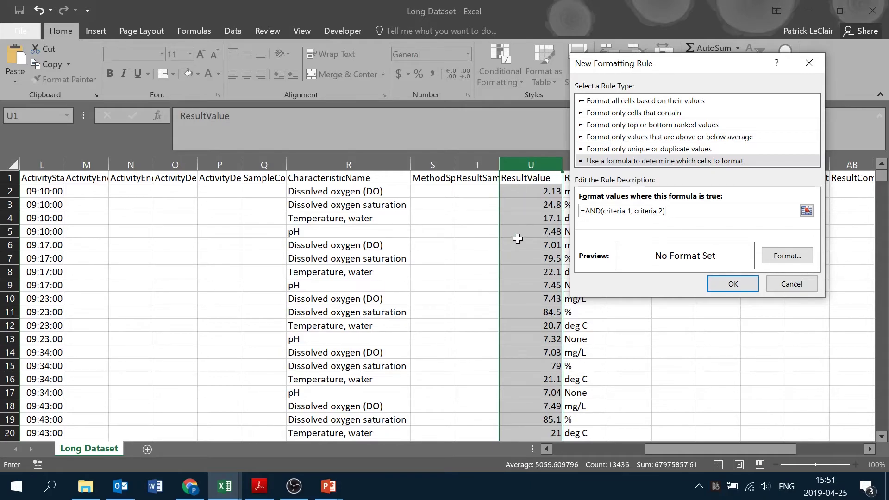
Replace the criteria 1 placeholder in the AND formula with $R$1="Dissolved oxygen (DO)".
key("Left")
key("BackSpace")
key("BackSpace")
key("BackSpace")
key("BackSpace")
key("BackSpace")
key("BackSpace")
key("BackSpace")
key("BackSpace")
key("BackSpace")
key("BackSpace")
key("BackSpace")
key("BackSpace")
key("BackSpace")
key("BackSpace")
key("BackSpace")
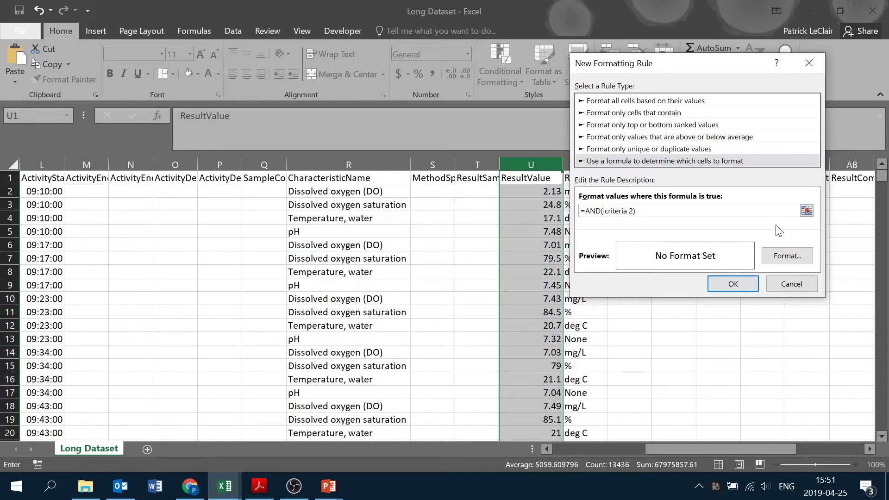
left_click(348, 178)
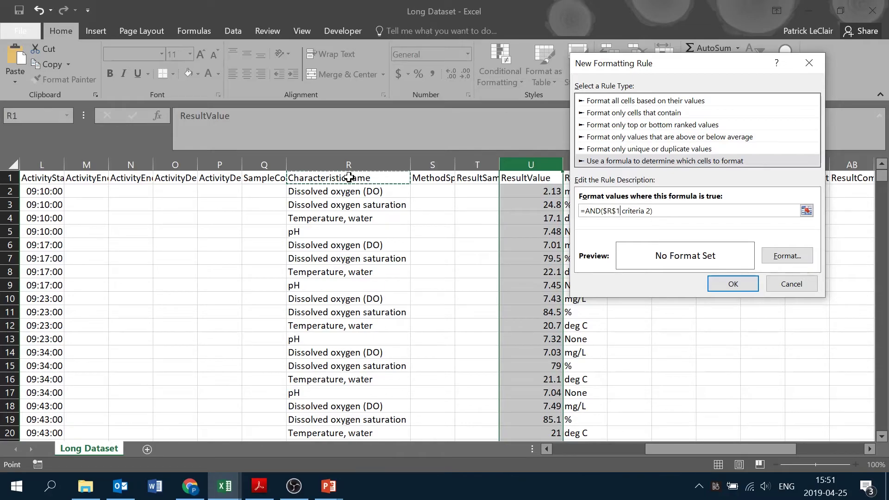
type("=")
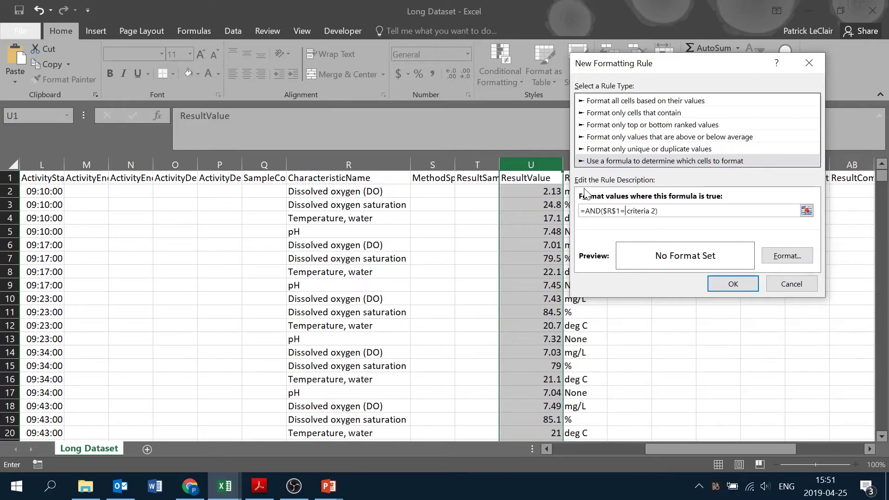
type("\"")
type("Dissol")
type("ved ox")
type("ygen (")
type("DO)")
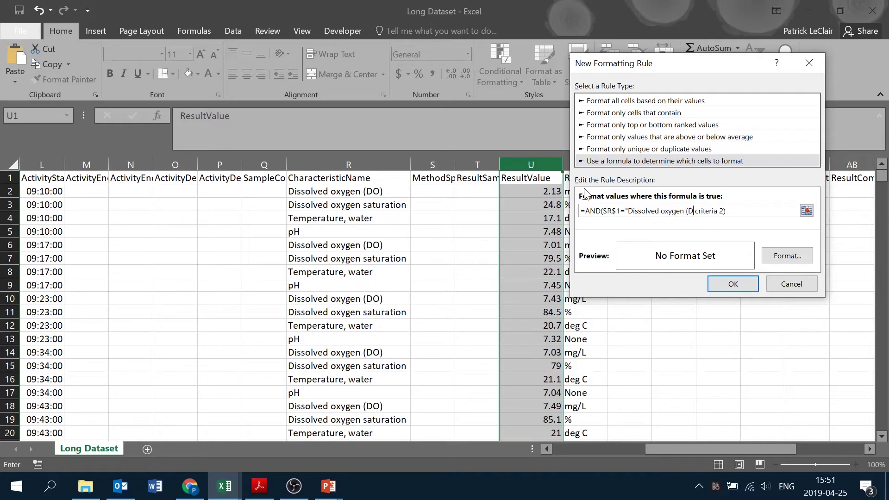
type("\",")
Make the CharacteristicName reference in the first criterion fully relative, as R1.
key("F4")
key("F4")
key("F4")
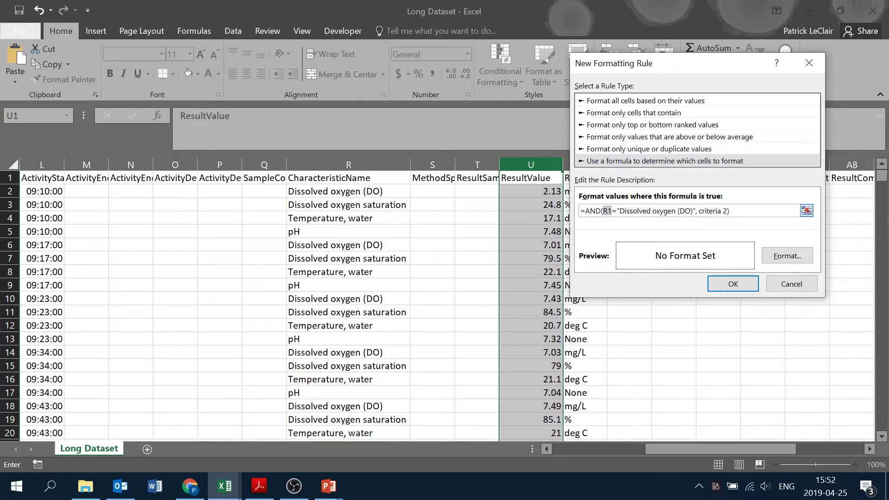
Replace the criteria 2 placeholder in the AND formula with the ResultValue condition $U$1<6.
key("End")
key("Left")
key("shift+Left")
key("shift+Left")
key("shift+Left")
key("shift+Left")
key("shift+Left")
key("shift+Left")
key("shift+Left")
key("shift+Left")
key("shift+Left")
key("shift+Left")
key("Delete")
left_click(534, 175)
type("<")
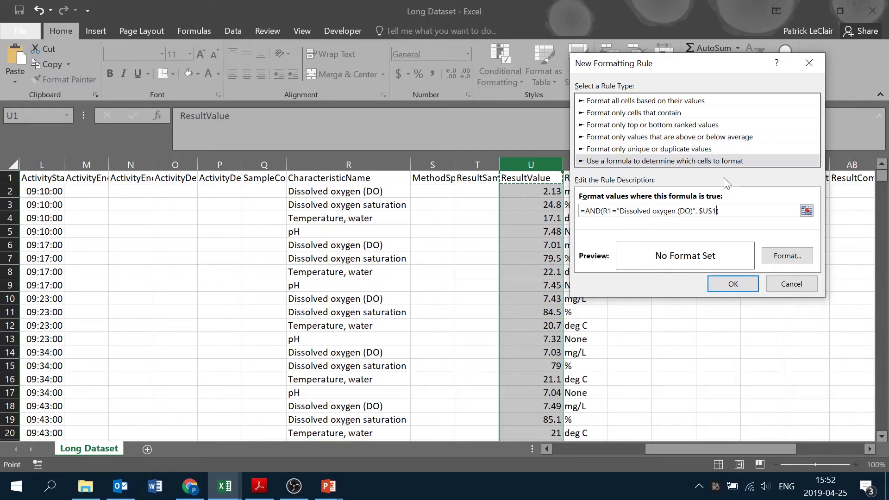
type("6")
Make the ResultValue reference in the second criterion fully relative, as U1.
key("F4")
key("F4")
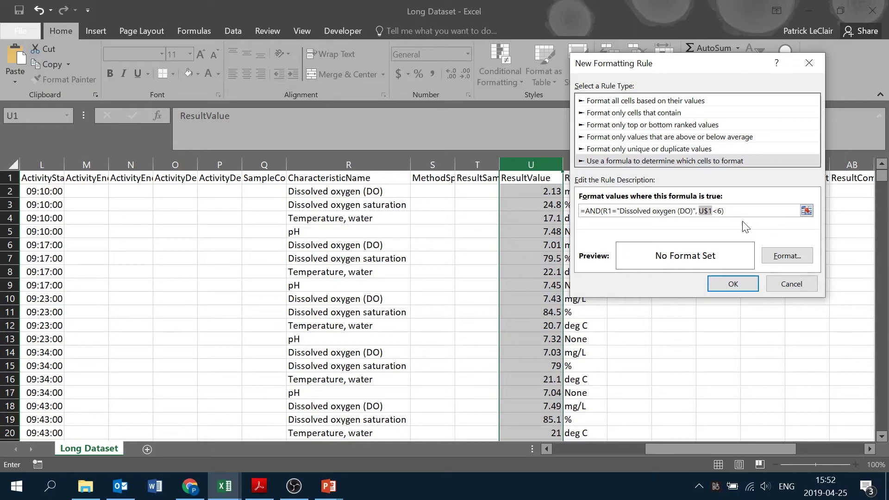
key("F4")
Give the rule a light gold fill and apply it to the ResultValue column.
left_click(787, 256)
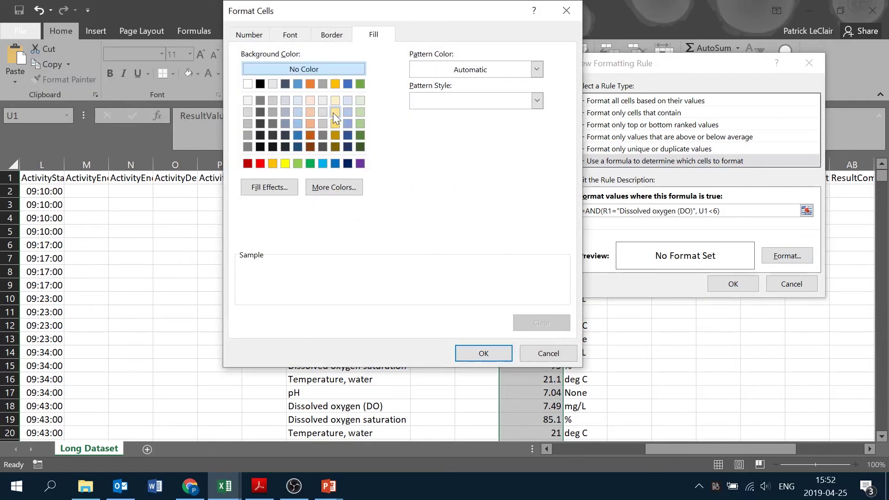
left_click(335, 112)
left_click(481, 353)
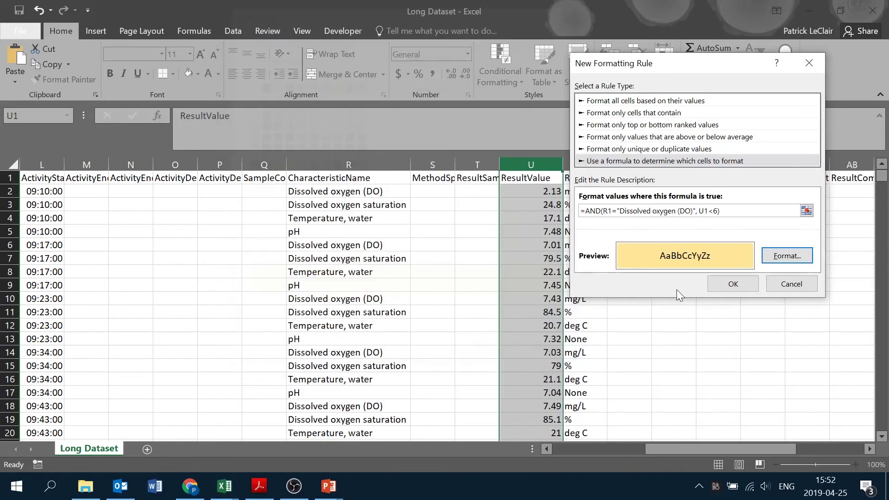
left_click(743, 283)
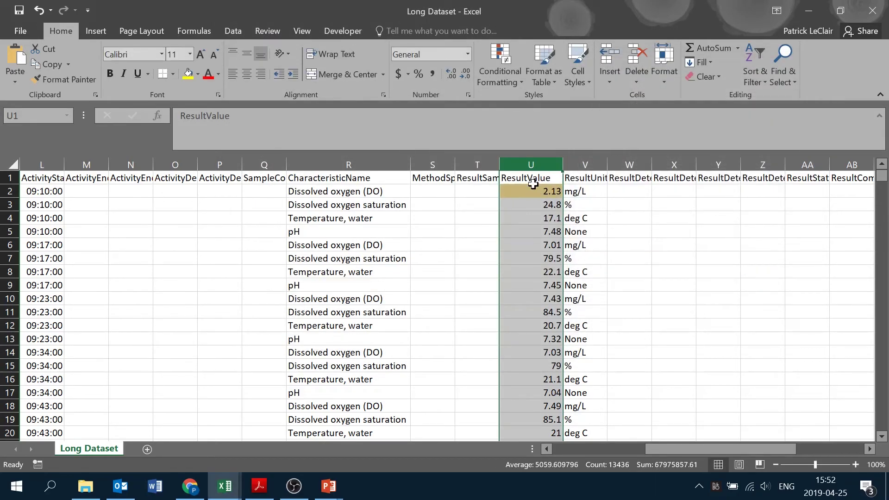
Check the highlighting of the dissolved oxygen results in cells U2, U6 and U10 against the less-than-6 condition.
left_click(587, 219)
left_click(528, 179)
left_click(527, 197)
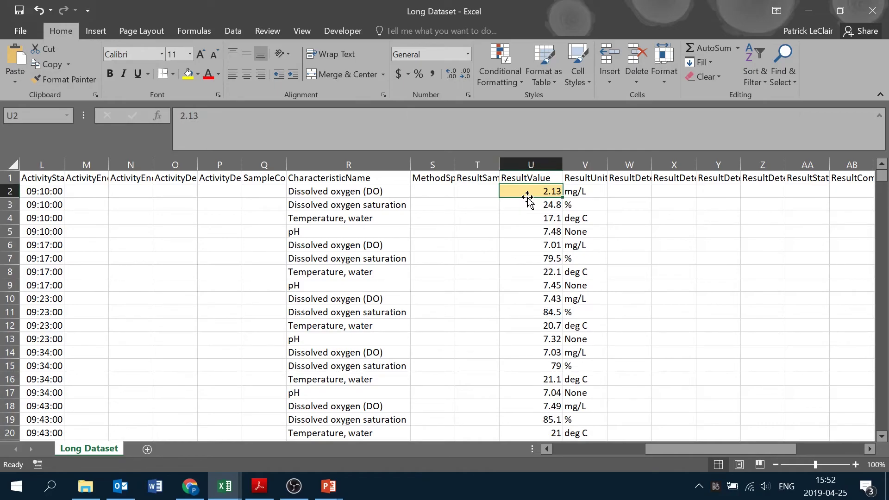
left_click(542, 245)
left_click(542, 299)
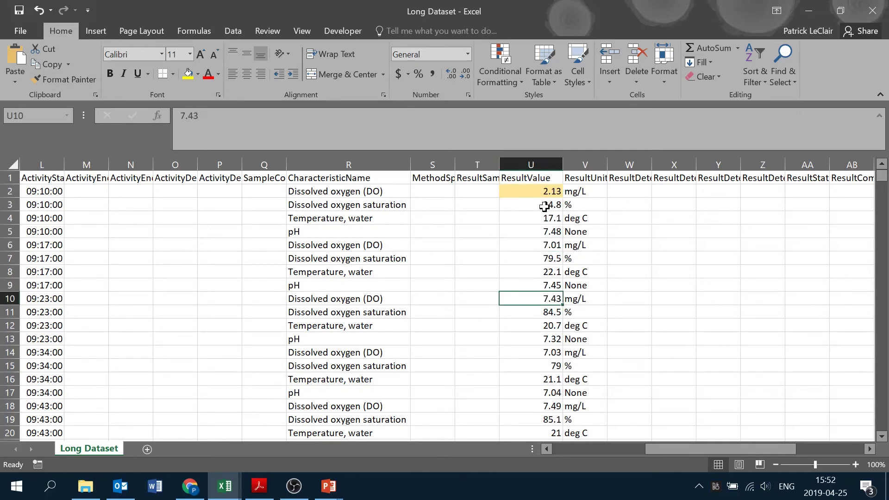
Switch to the PowerPoint slide show and advance from the Examples slide to the Exercises slide.
key("alt+Tab")
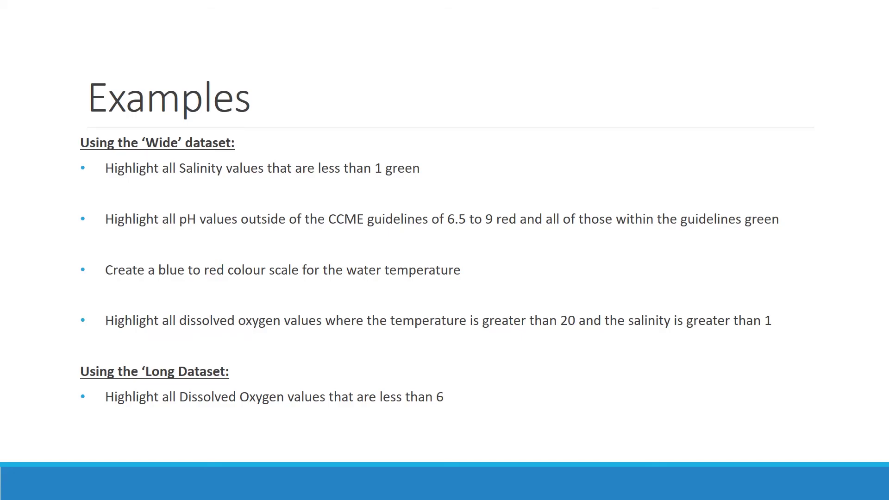
key("Right")
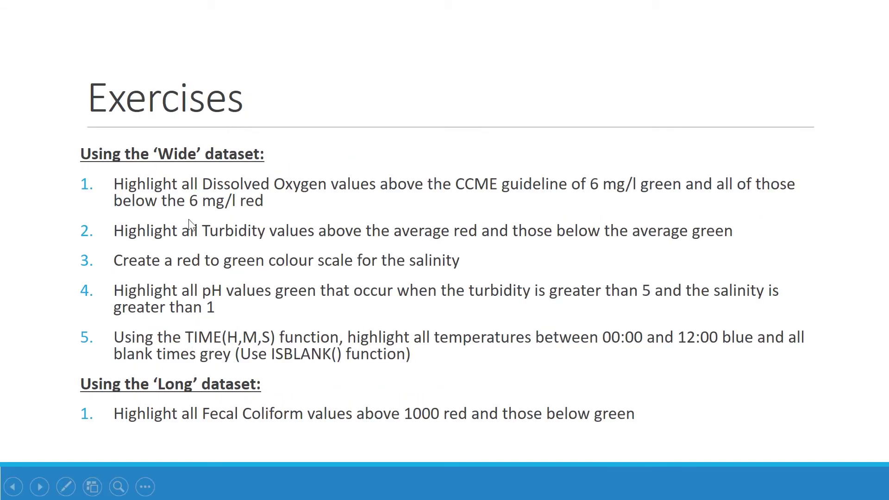